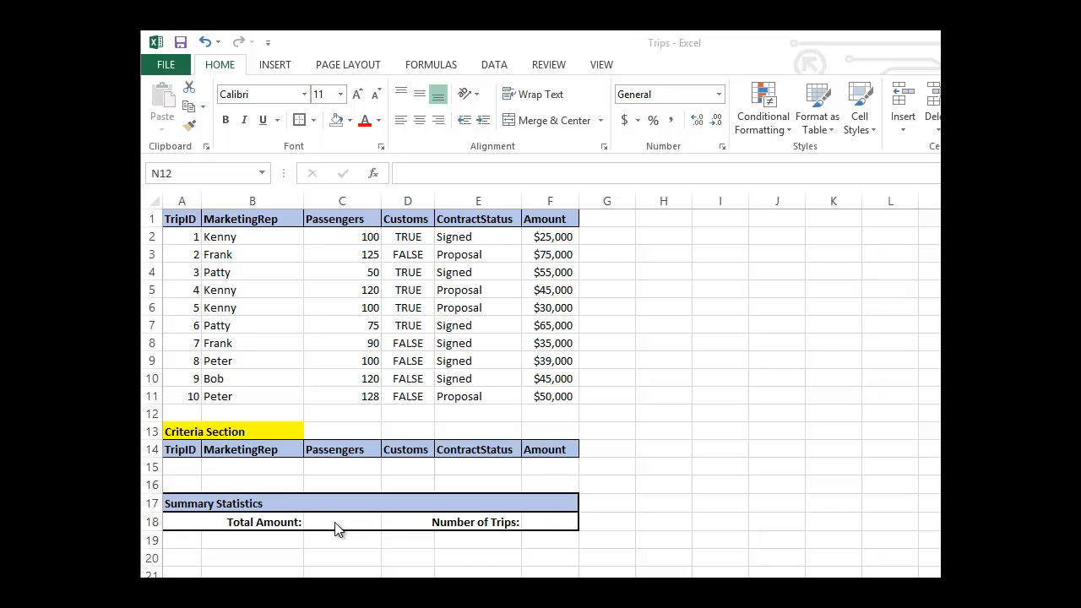
Name the trip data range A1:F11, including its headers, Trip_Database.
{"action": "left_click", "coordinate": [184, 219]}
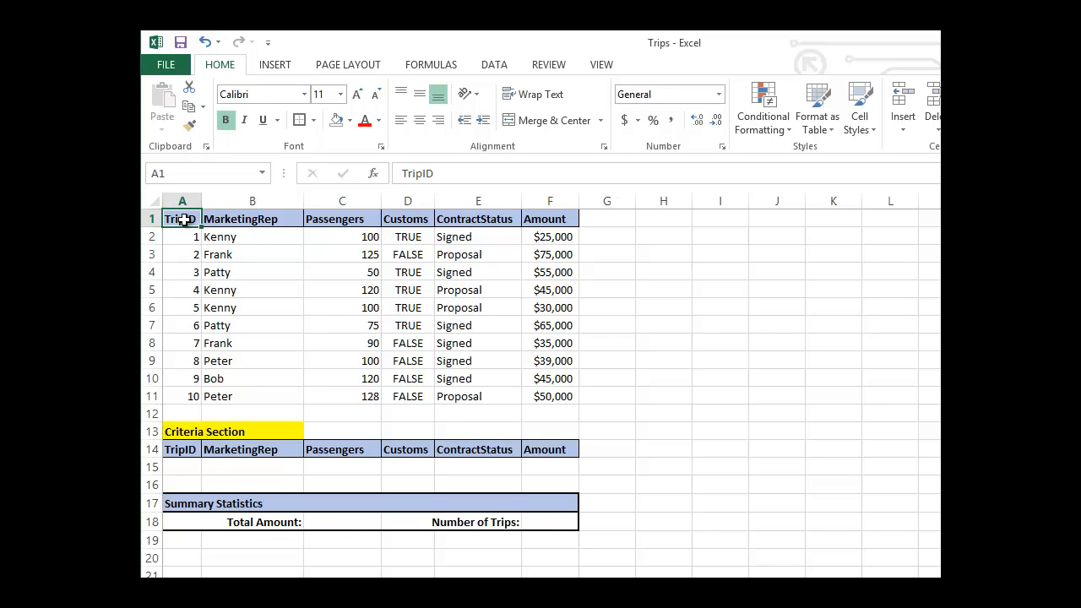
{"action": "left_click_drag", "start_coordinate": [184, 219], "coordinate": [538, 398]}
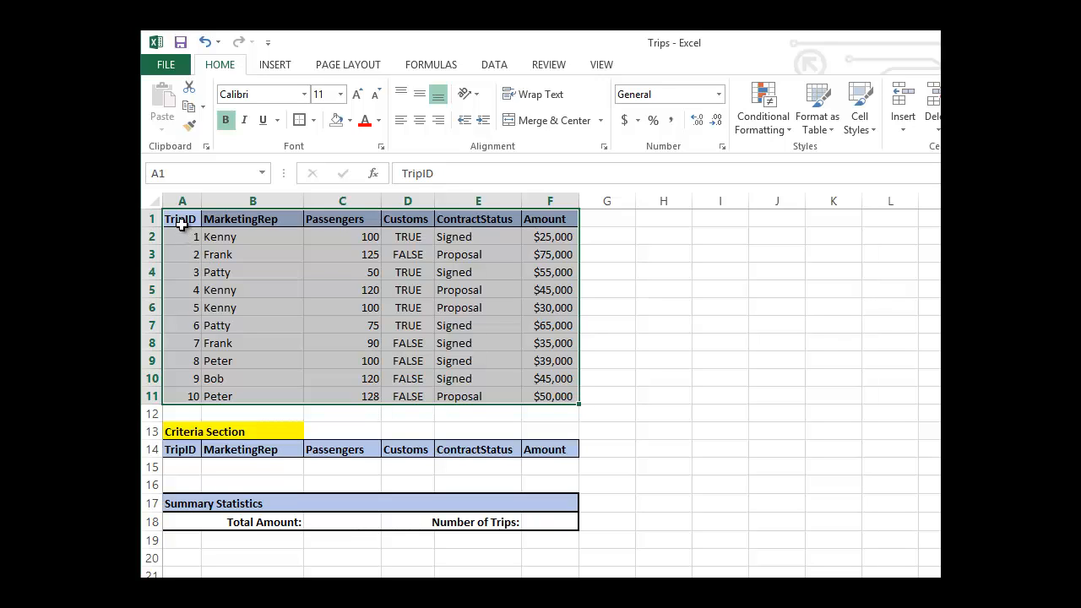
{"action": "mouse_move", "coordinate": [546, 398]}
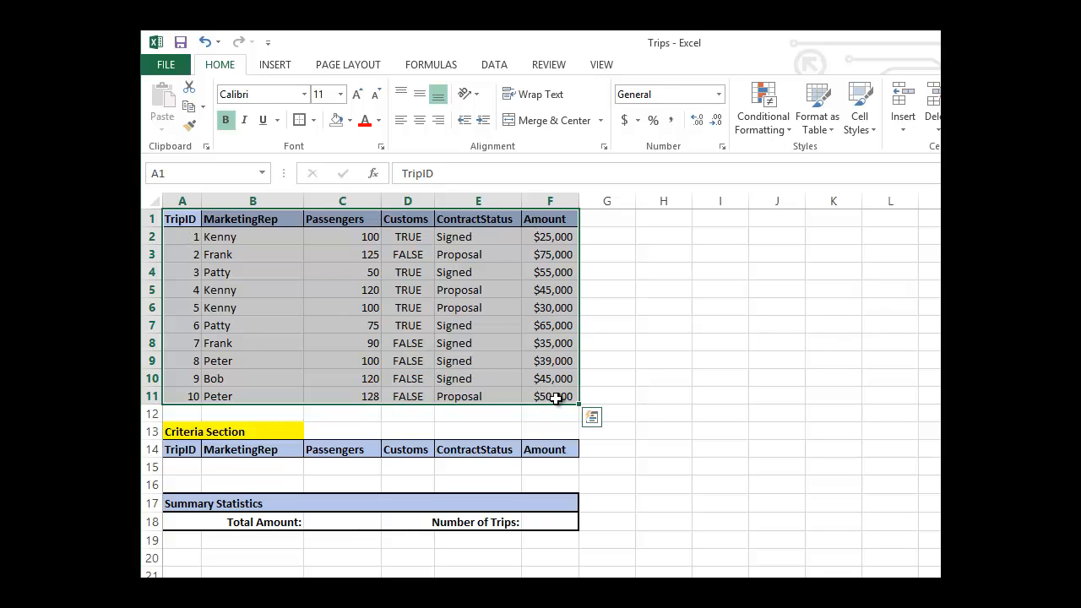
{"action": "left_click", "coordinate": [224, 172]}
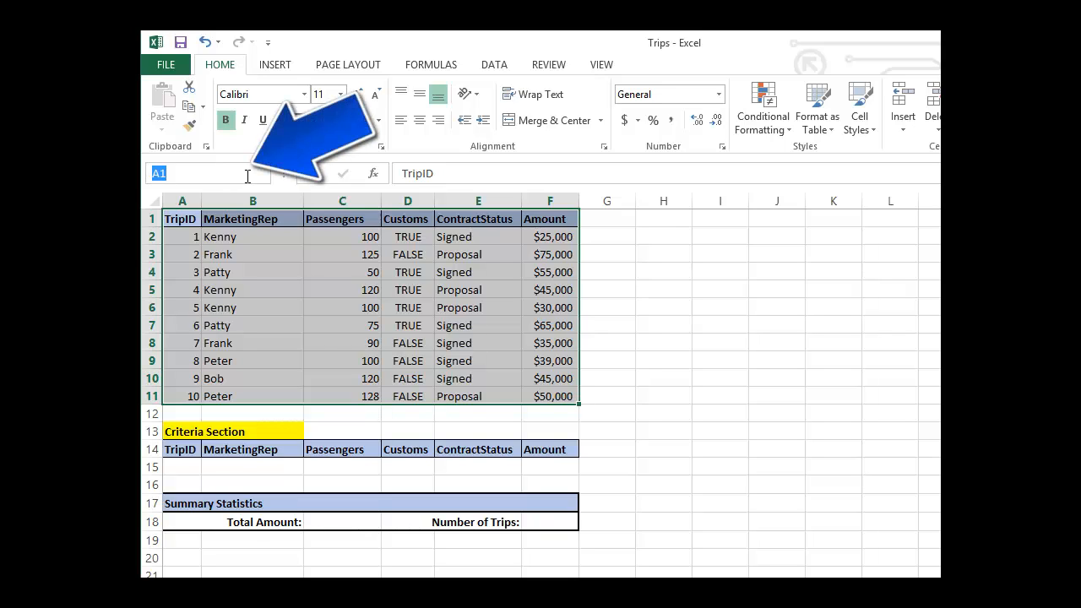
{"action": "type", "text": "Trip_Database"}
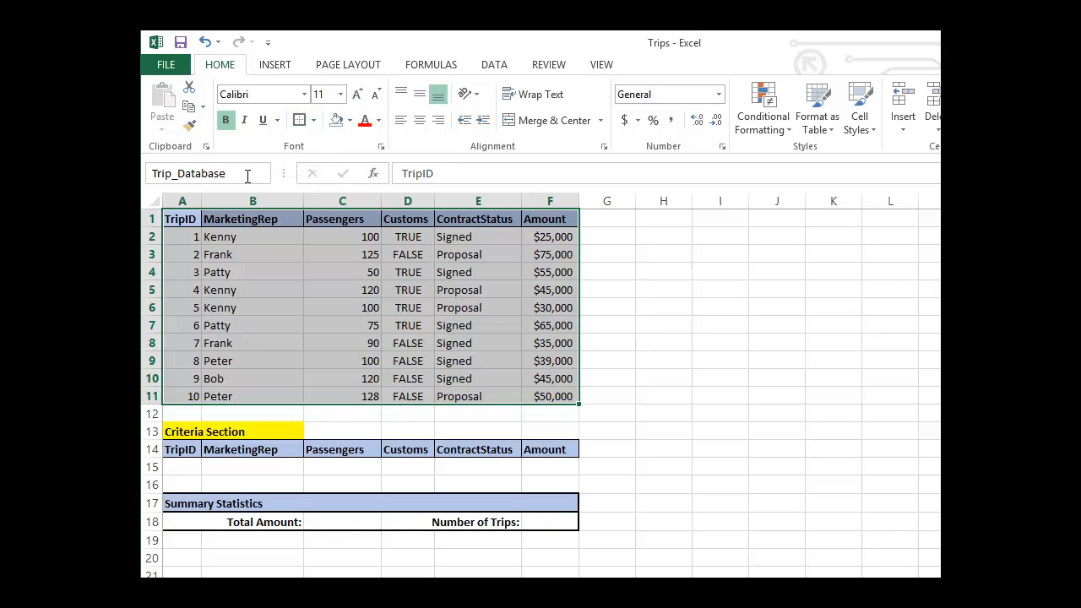
{"action": "key", "text": "Return"}
Name the criteria headers and the blank row below them, A14:F15, Trip_Criteria.
{"action": "left_click", "coordinate": [183, 449]}
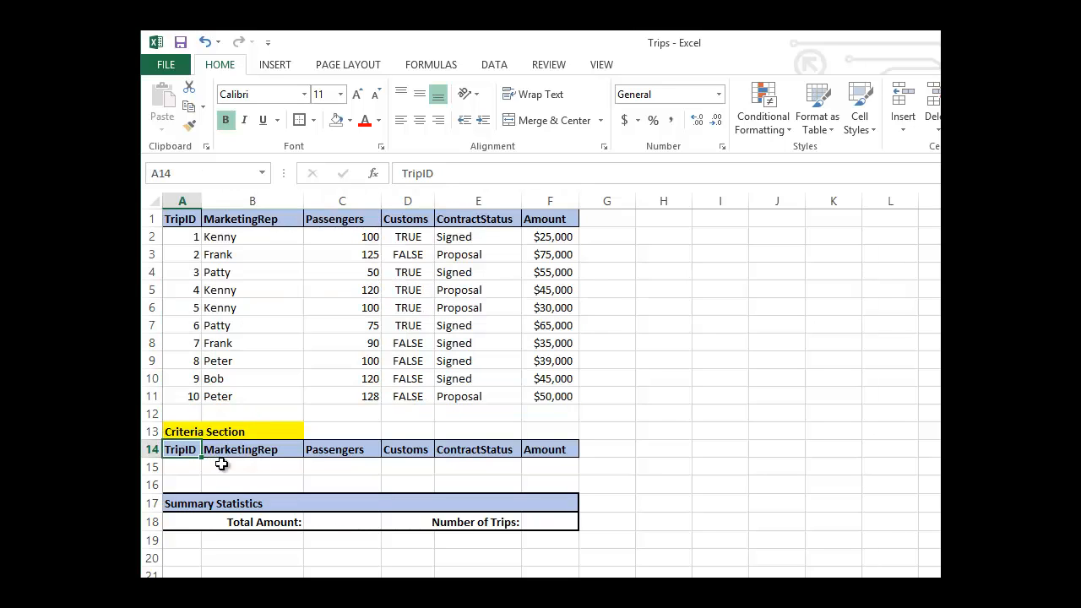
{"action": "left_click_drag", "start_coordinate": [222, 464], "coordinate": [531, 468]}
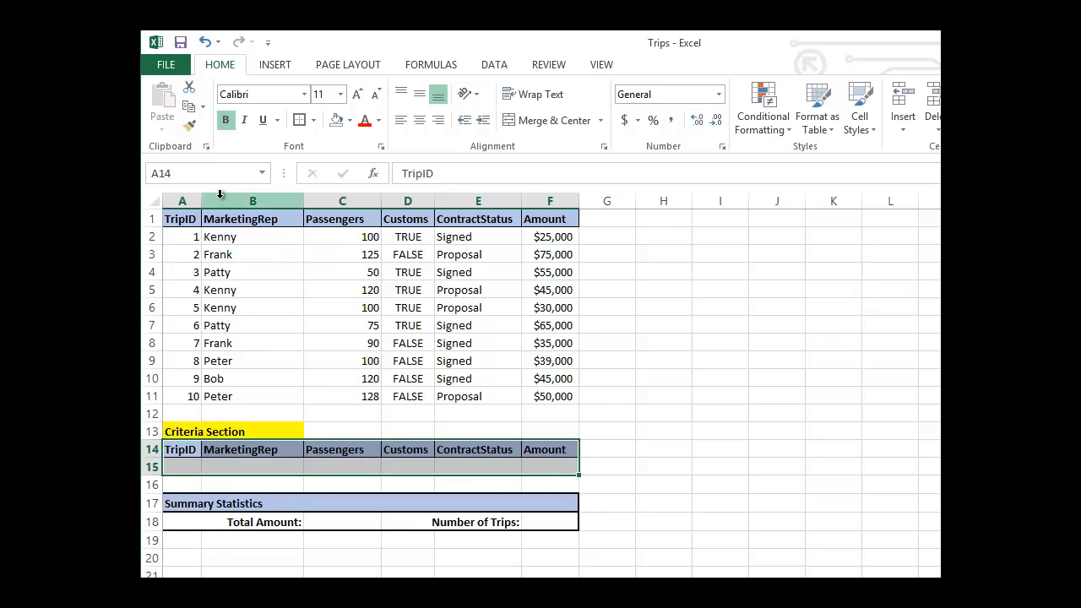
{"action": "left_click", "coordinate": [219, 170]}
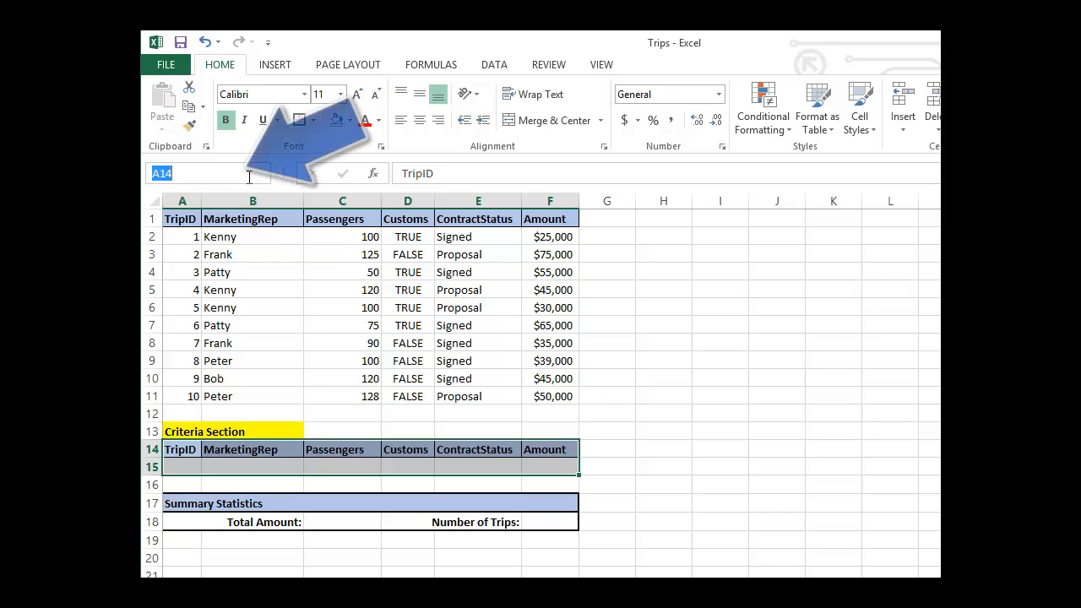
{"action": "type", "text": "Trip_"}
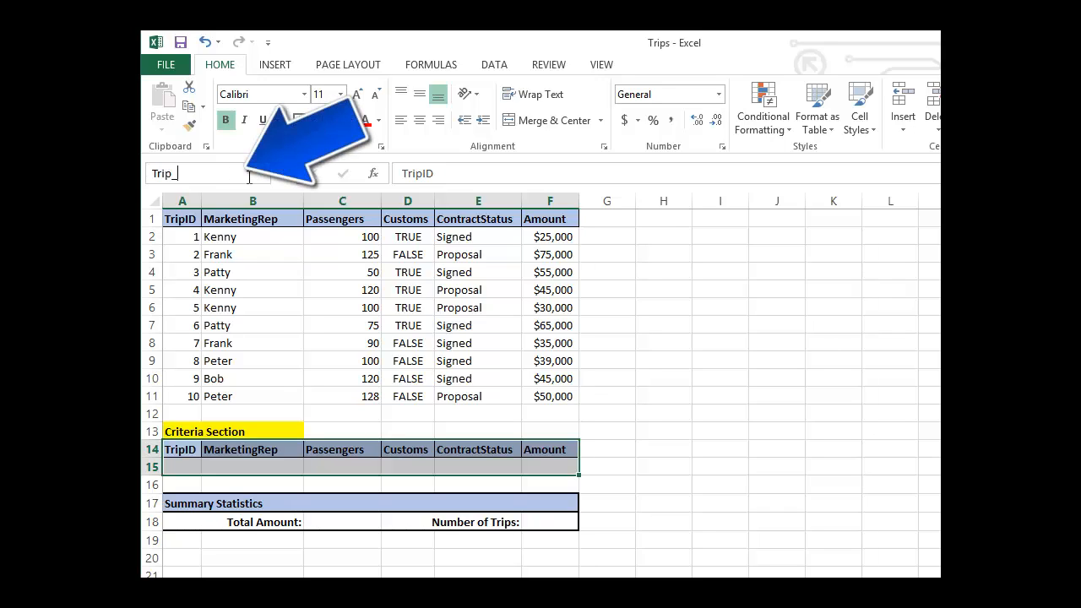
{"action": "type", "text": "Criteria"}
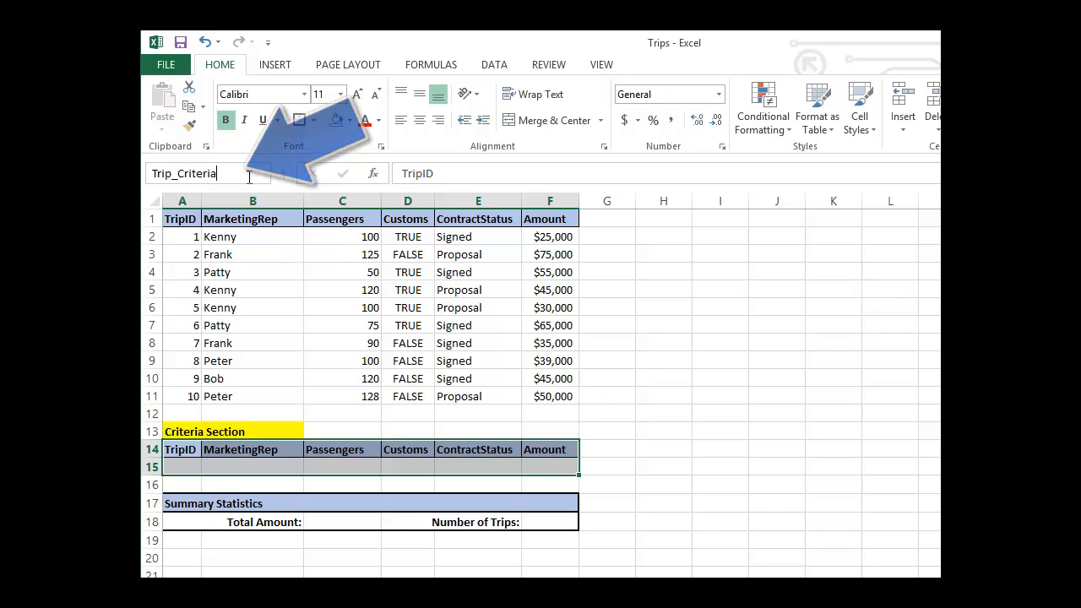
{"action": "key", "text": "Return"}
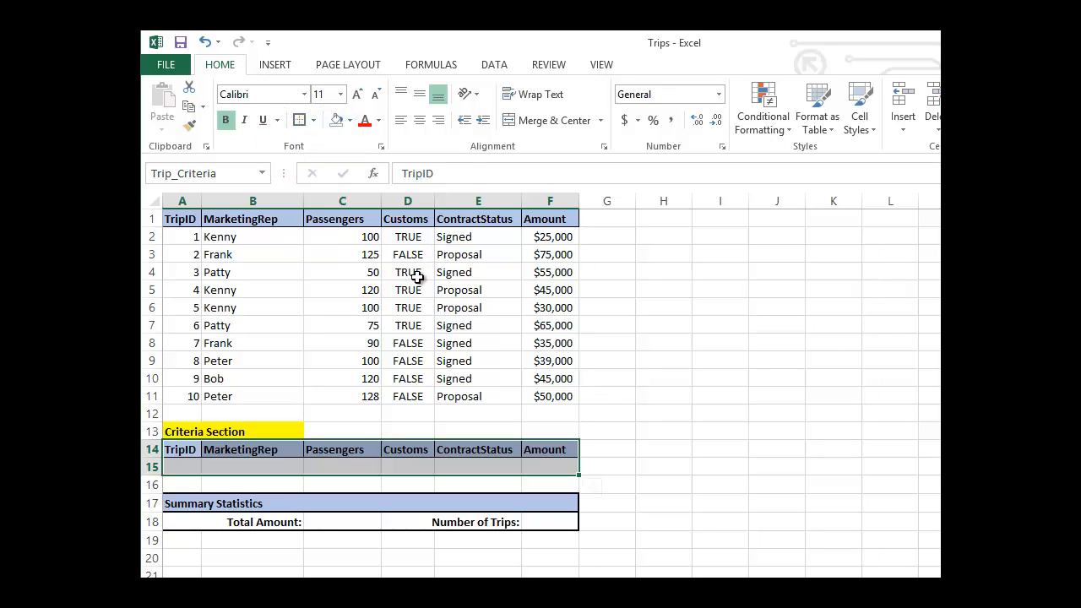
Review the workbook's defined names and the ranges they refer to in the Name Manager.
{"action": "left_click", "coordinate": [447, 68]}
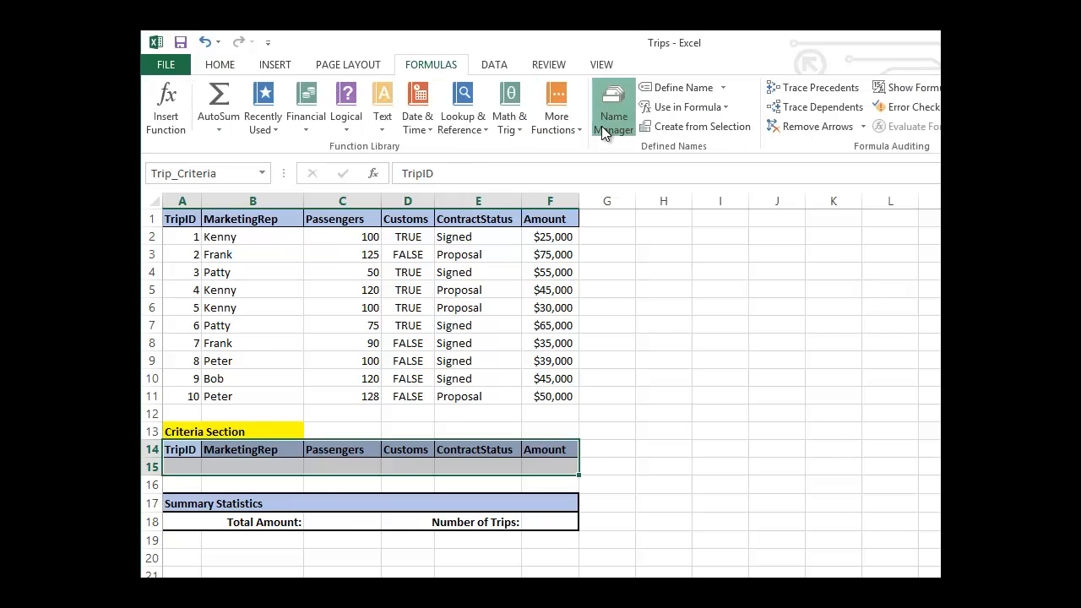
{"action": "left_click", "coordinate": [603, 127]}
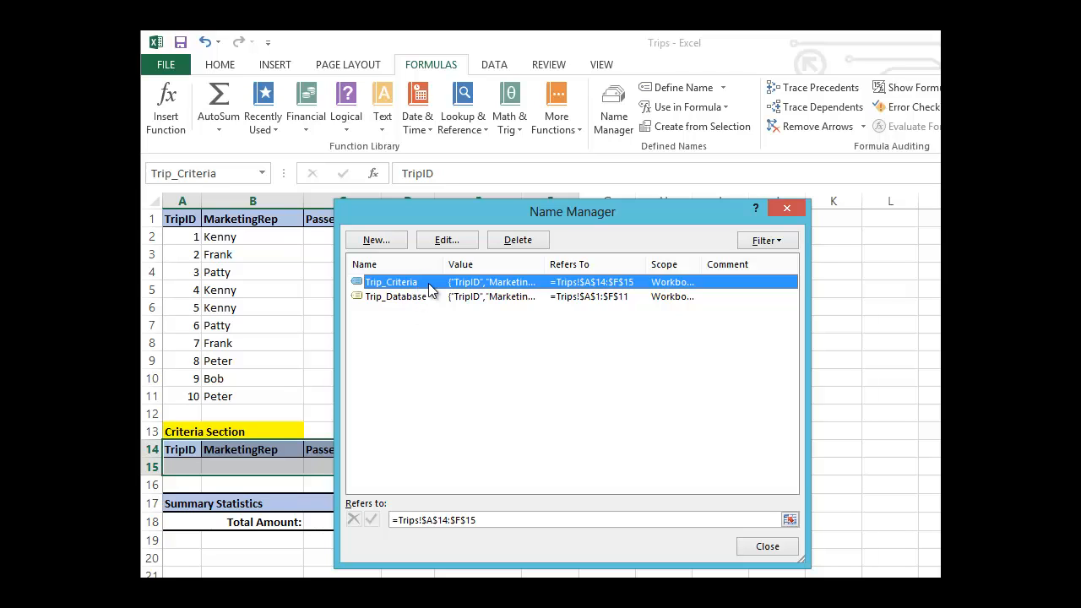
{"action": "left_click", "coordinate": [787, 208]}
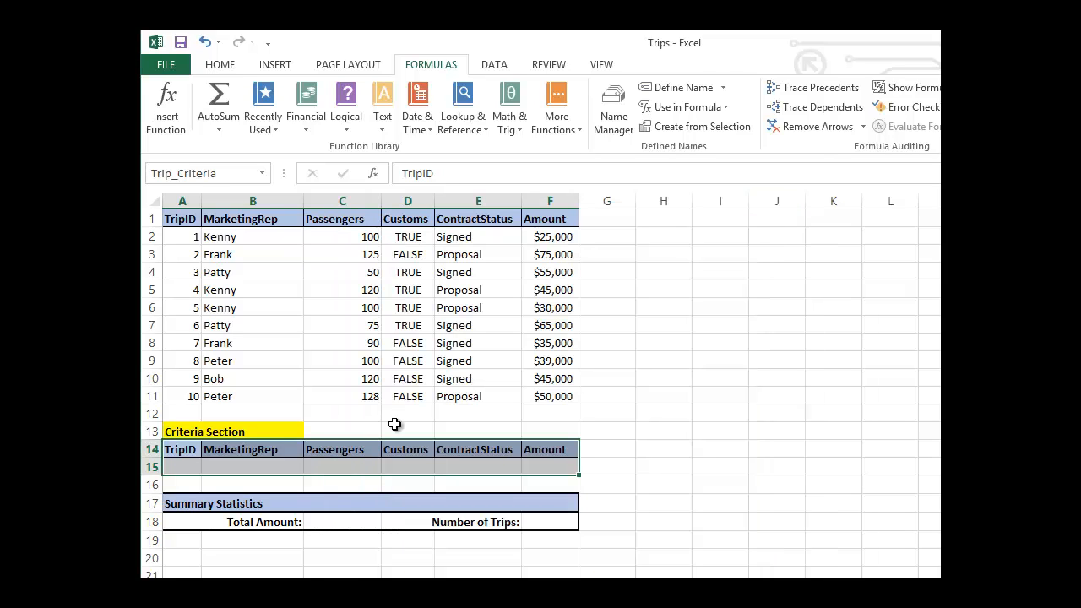
Insert the DSUM function from the Database category into the Total Amount cell C18.
{"action": "left_click", "coordinate": [330, 519]}
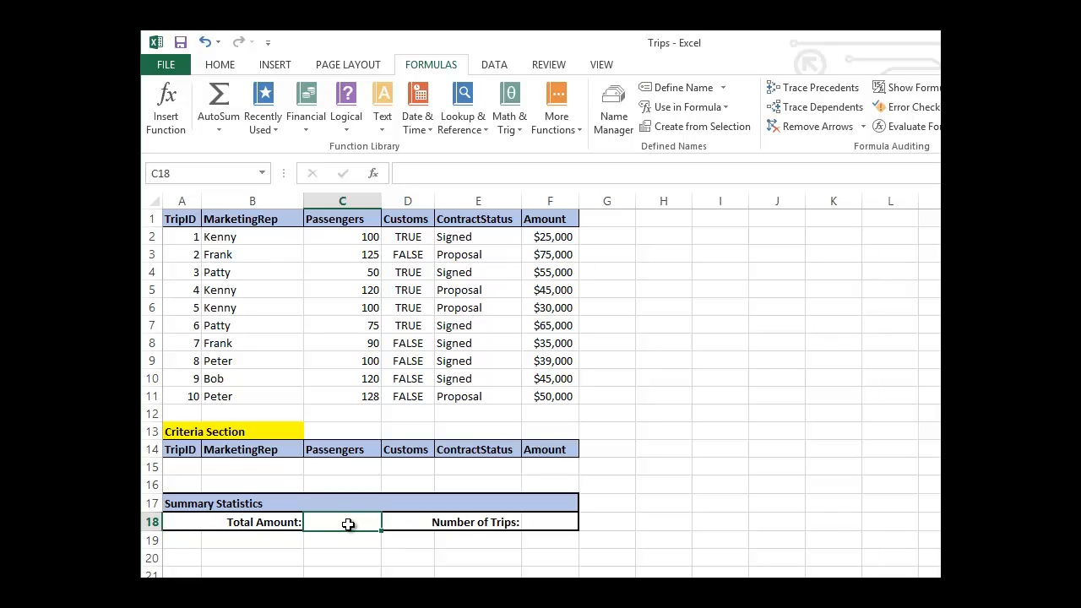
{"action": "left_click", "coordinate": [377, 177]}
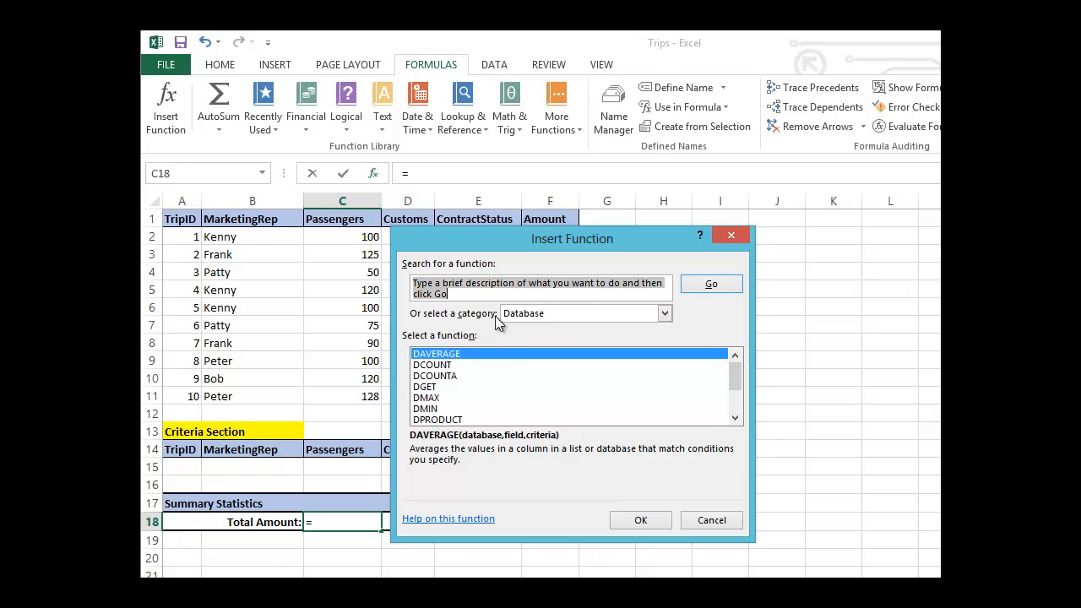
{"action": "left_click", "coordinate": [665, 314]}
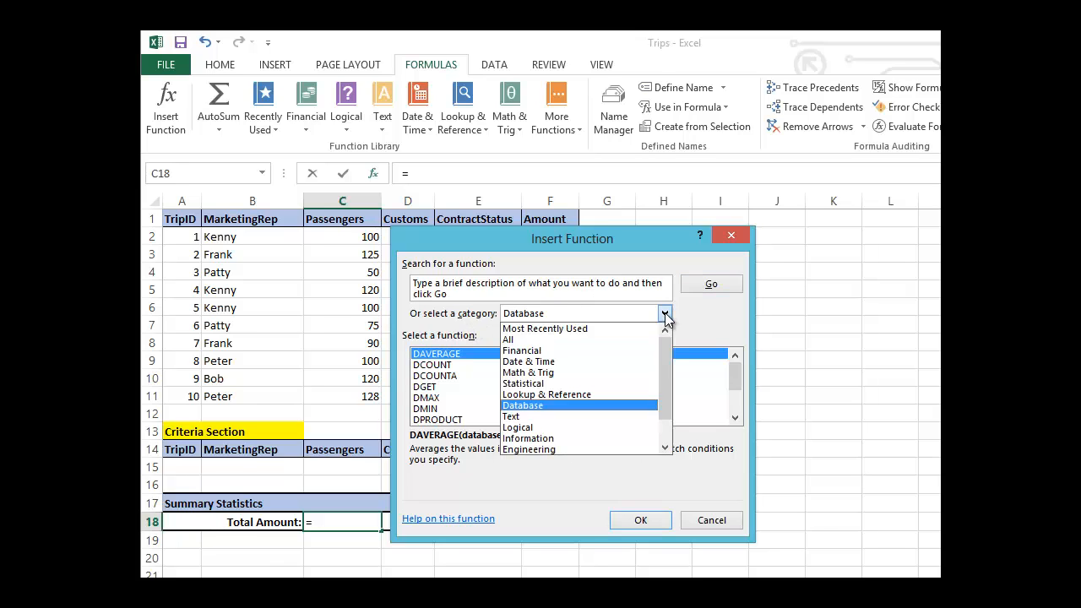
{"action": "left_click", "coordinate": [588, 407]}
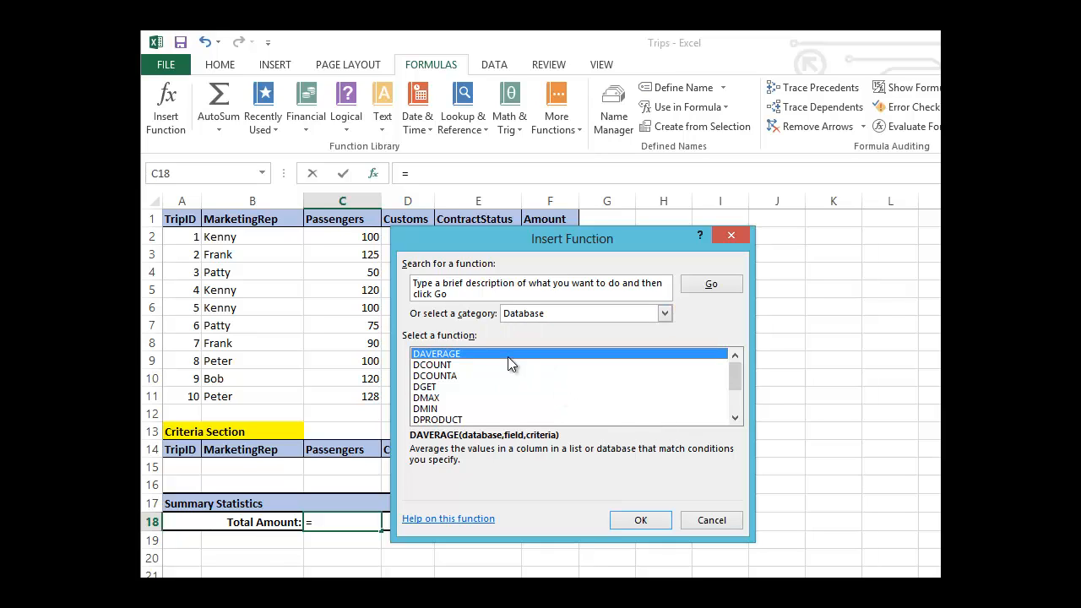
{"action": "left_click", "coordinate": [735, 419]}
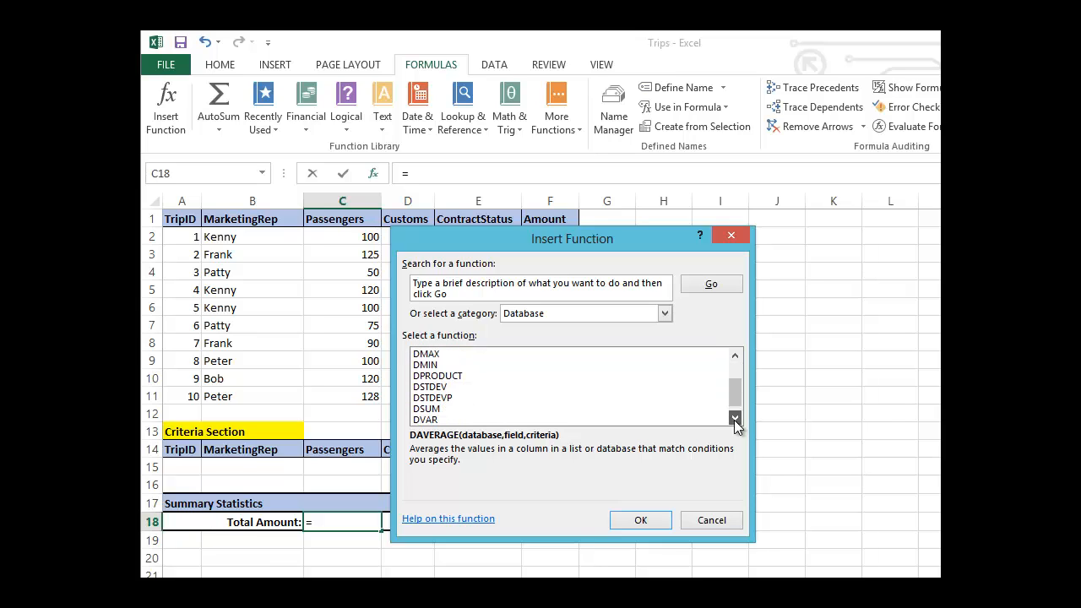
{"action": "left_click", "coordinate": [735, 419]}
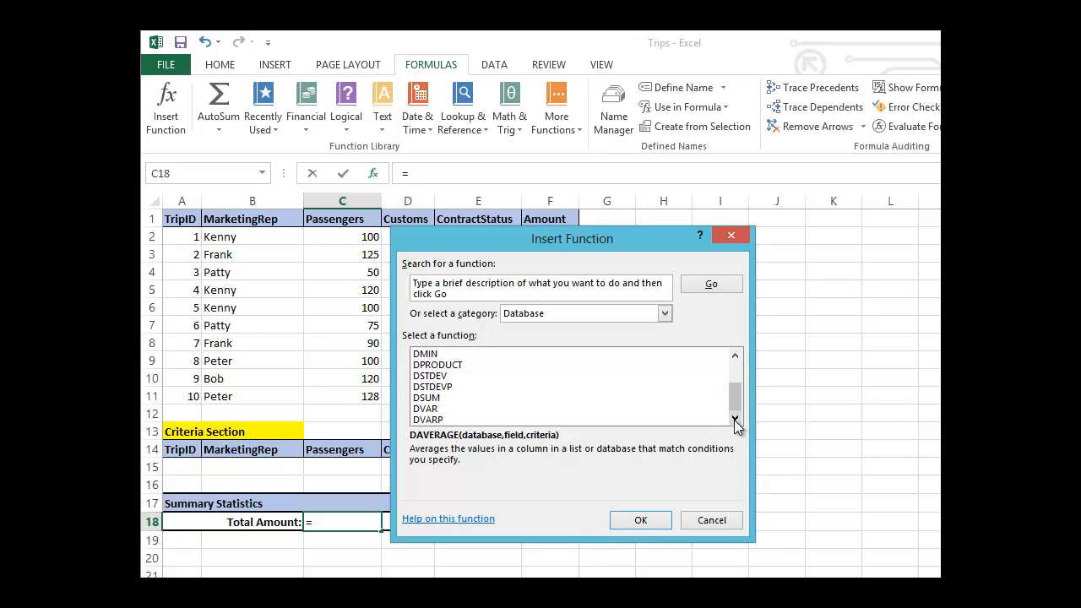
{"action": "left_click", "coordinate": [444, 399]}
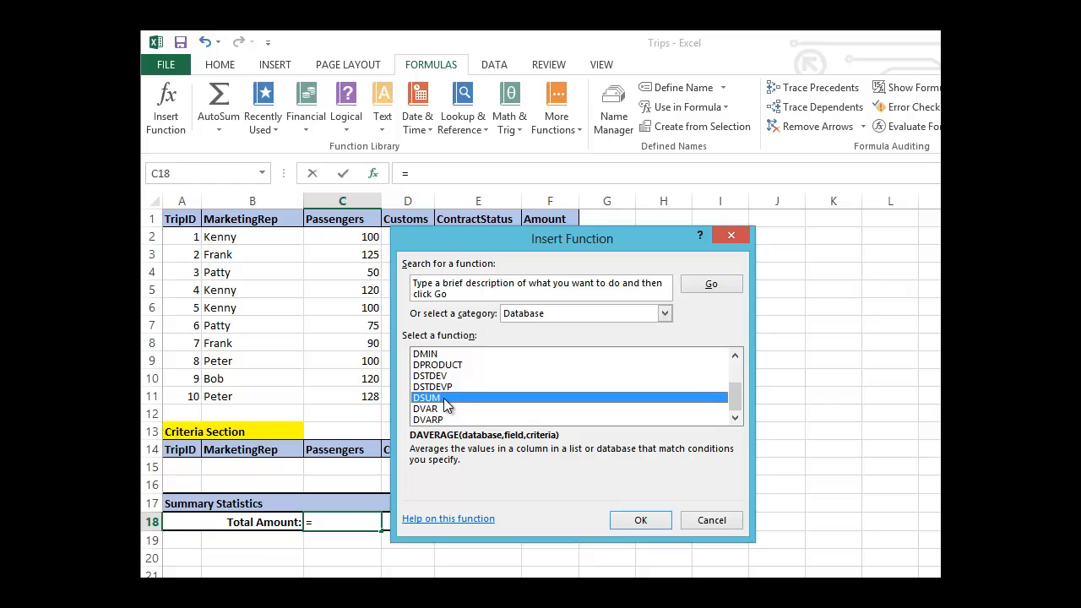
{"action": "left_click", "coordinate": [653, 524]}
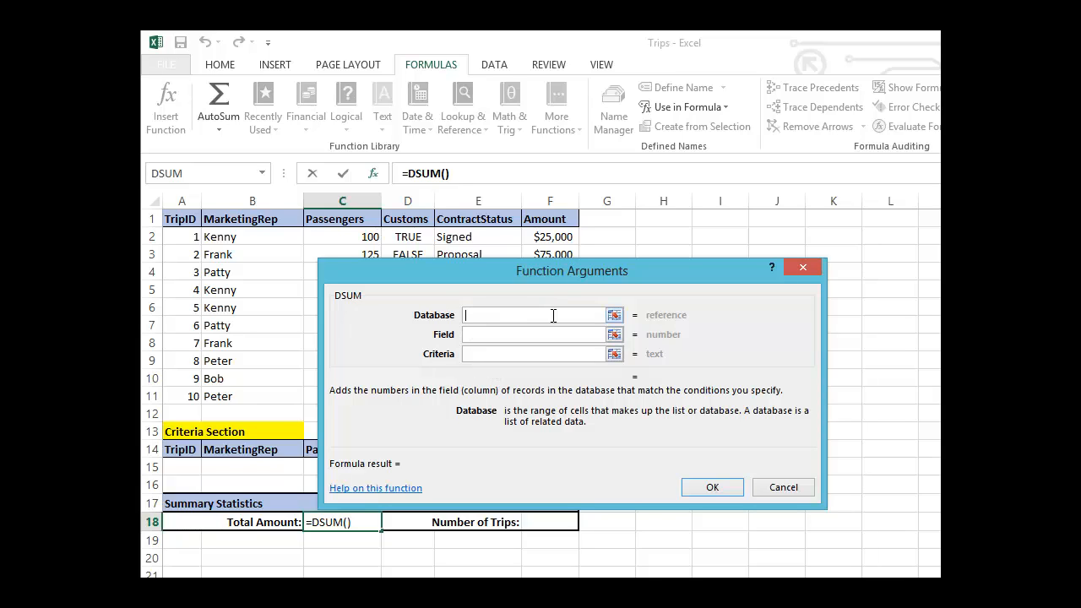
Set DSUM's Database argument to Trip_Database and its Field argument to the Amount header cell F1.
{"action": "type", "text": "Trip_"}
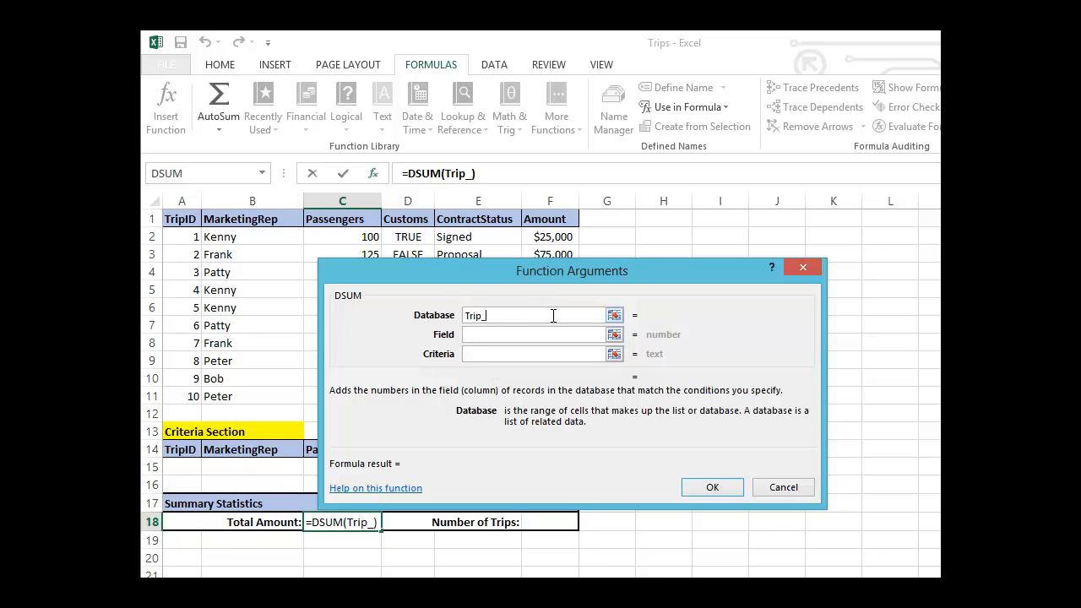
{"action": "type", "text": "C"}
{"action": "key", "text": "BackSpace"}
{"action": "type", "text": "Da"}
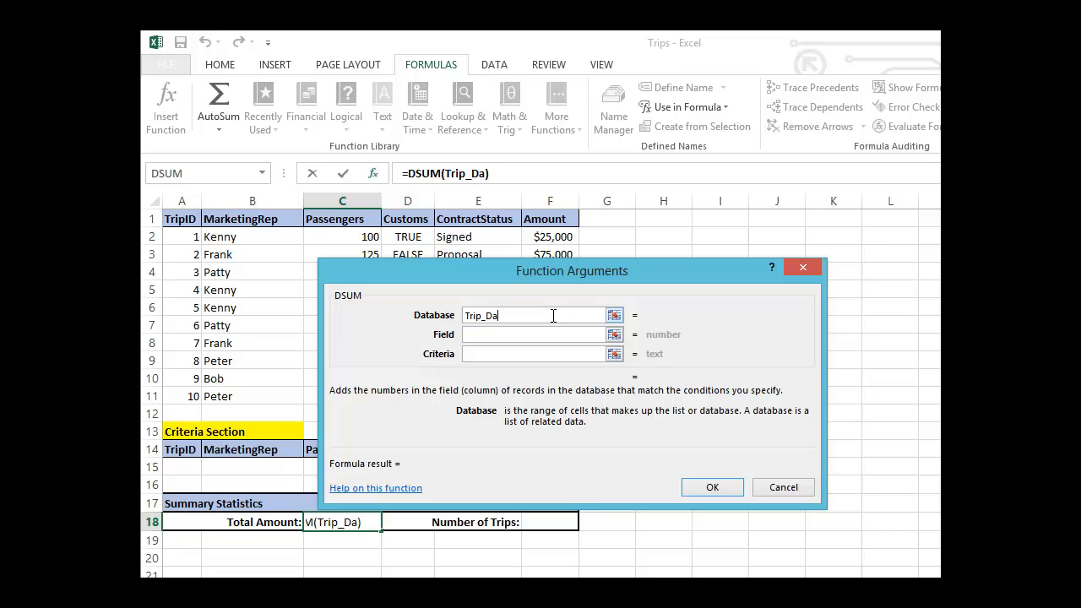
{"action": "type", "text": "tabase"}
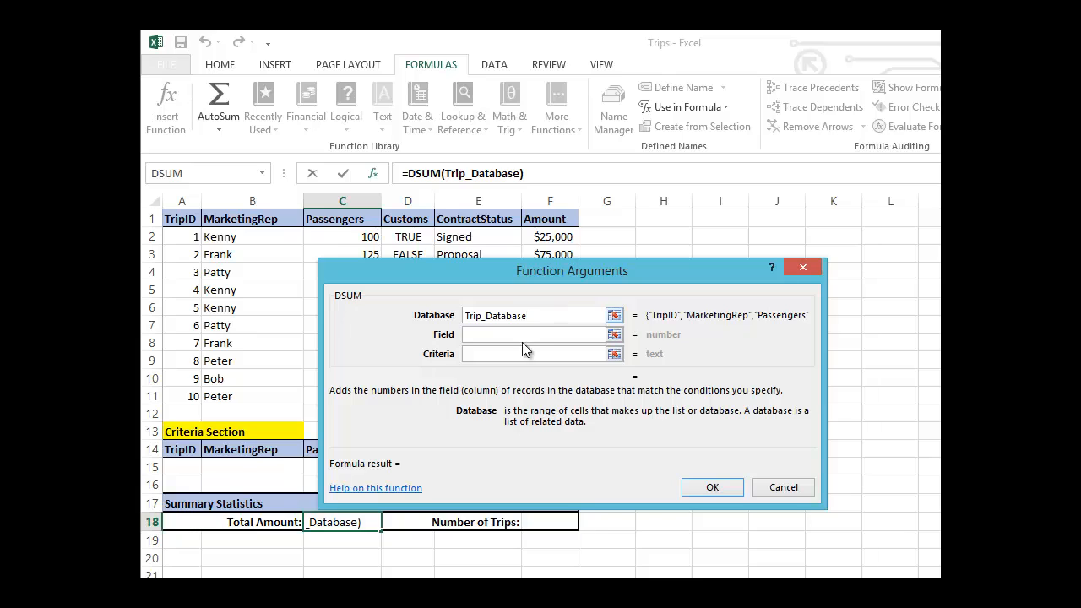
{"action": "left_click", "coordinate": [520, 334]}
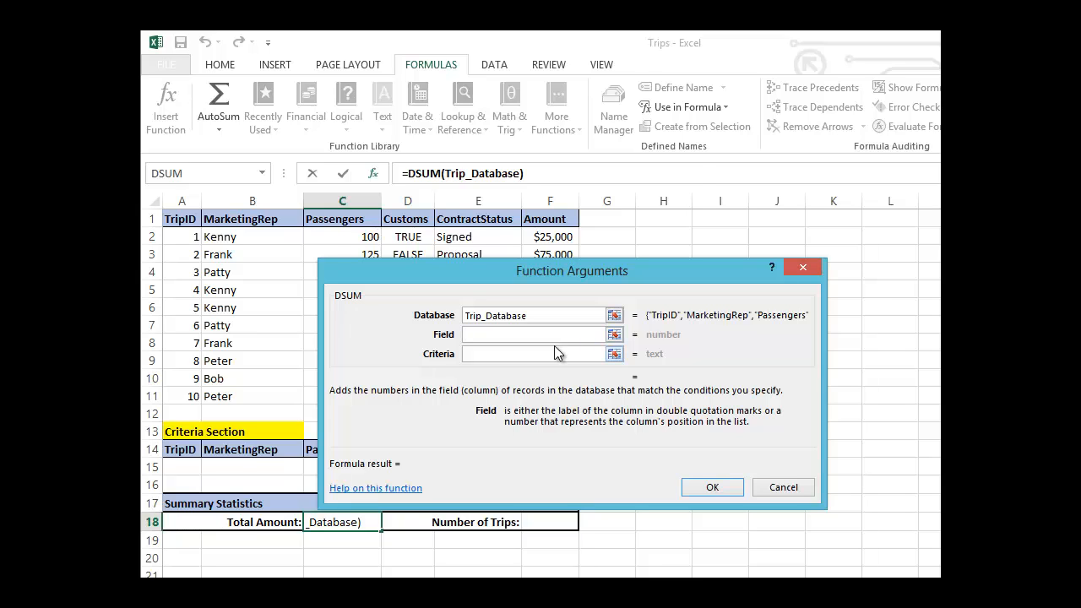
{"action": "left_click", "coordinate": [565, 218]}
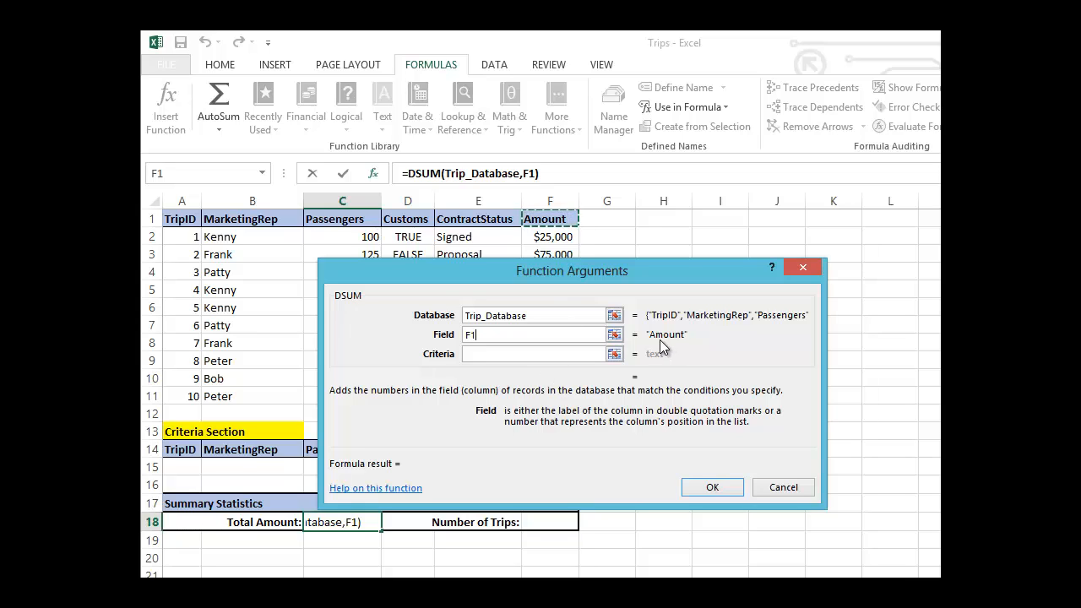
Set DSUM's Criteria argument to Trip_Criteria and complete the formula.
{"action": "left_click", "coordinate": [515, 353]}
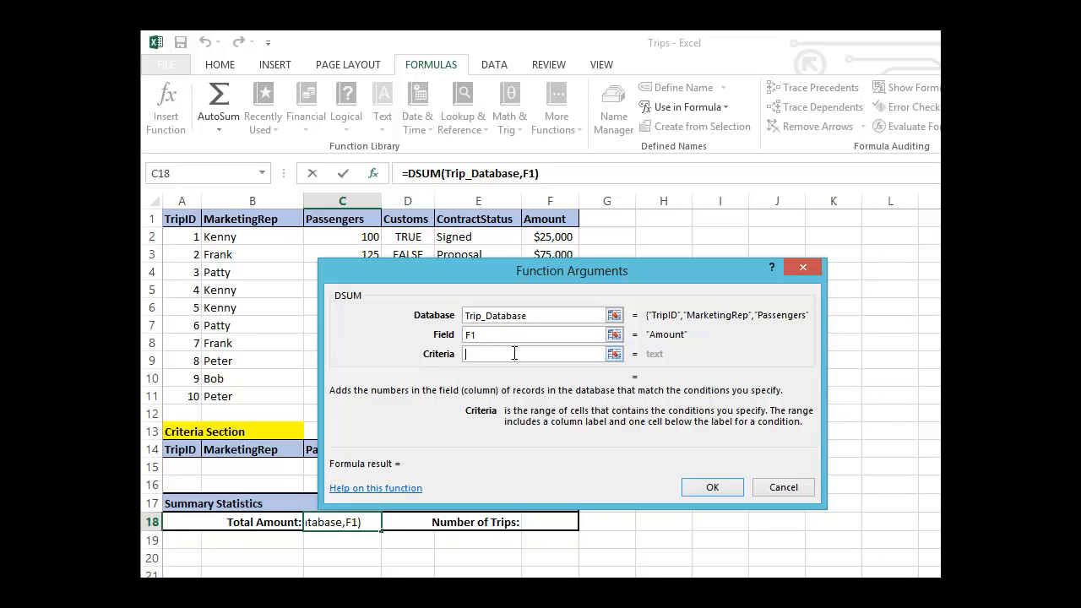
{"action": "type", "text": "Trrip_"}
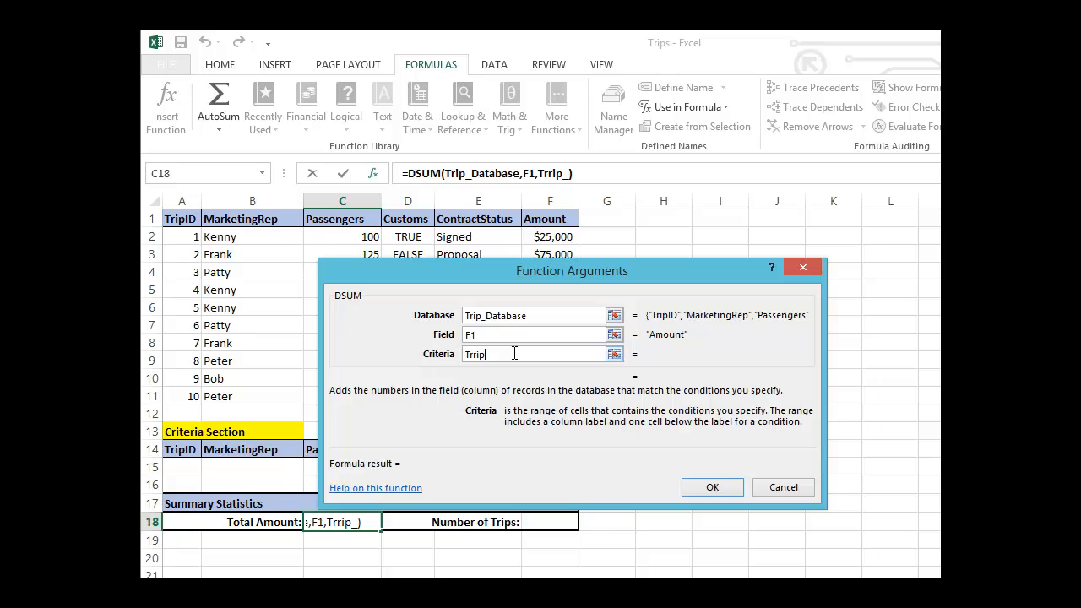
{"action": "key", "text": "BackSpace"}
{"action": "key", "text": "BackSpace"}
{"action": "key", "text": "BackSpace"}
{"action": "key", "text": "BackSpace"}
{"action": "type", "text": "ip_C"}
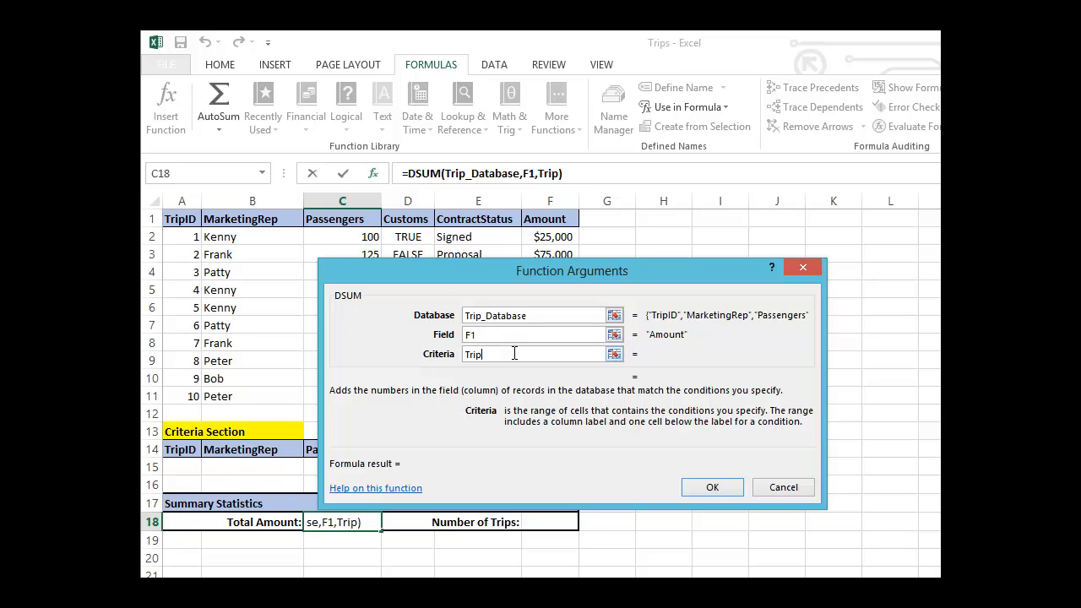
{"action": "type", "text": "riteria"}
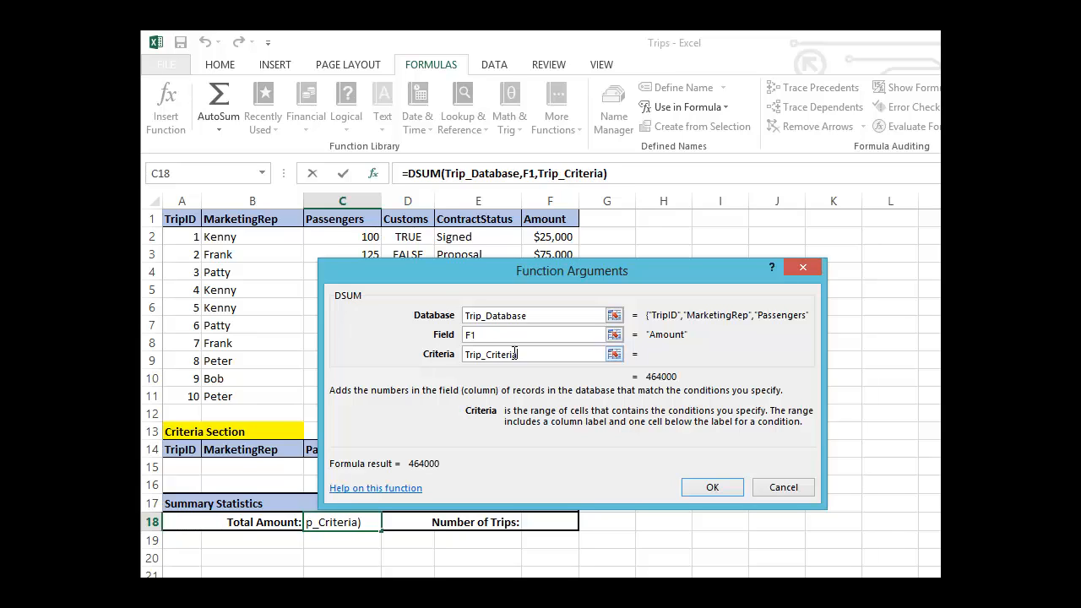
{"action": "left_click", "coordinate": [715, 487]}
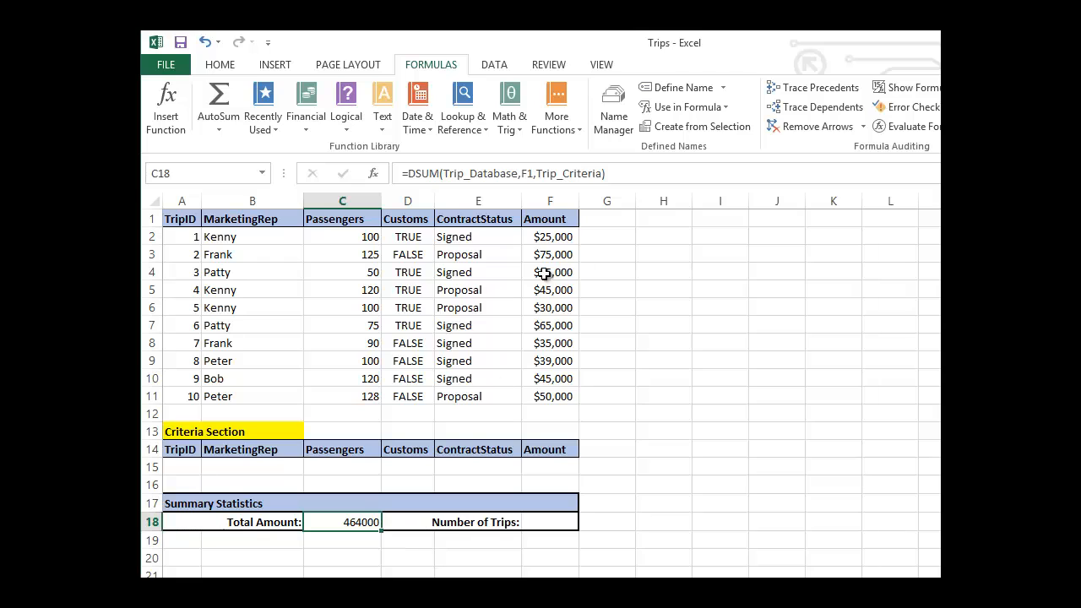
Format the Total Amount cell C18 as Currency with no decimal places.
{"action": "left_click", "coordinate": [226, 66]}
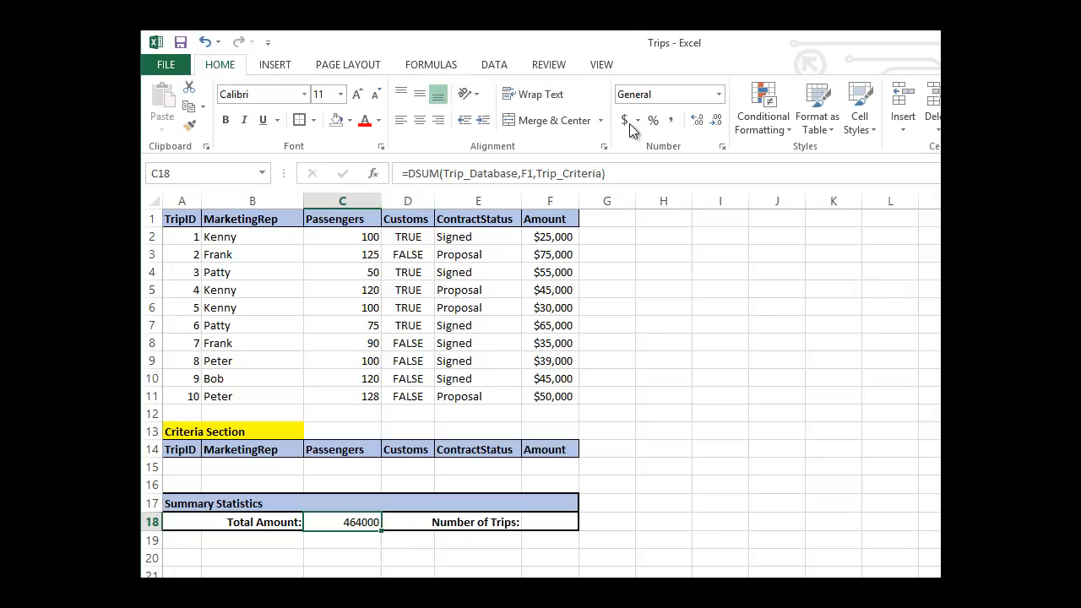
{"action": "left_click", "coordinate": [719, 94]}
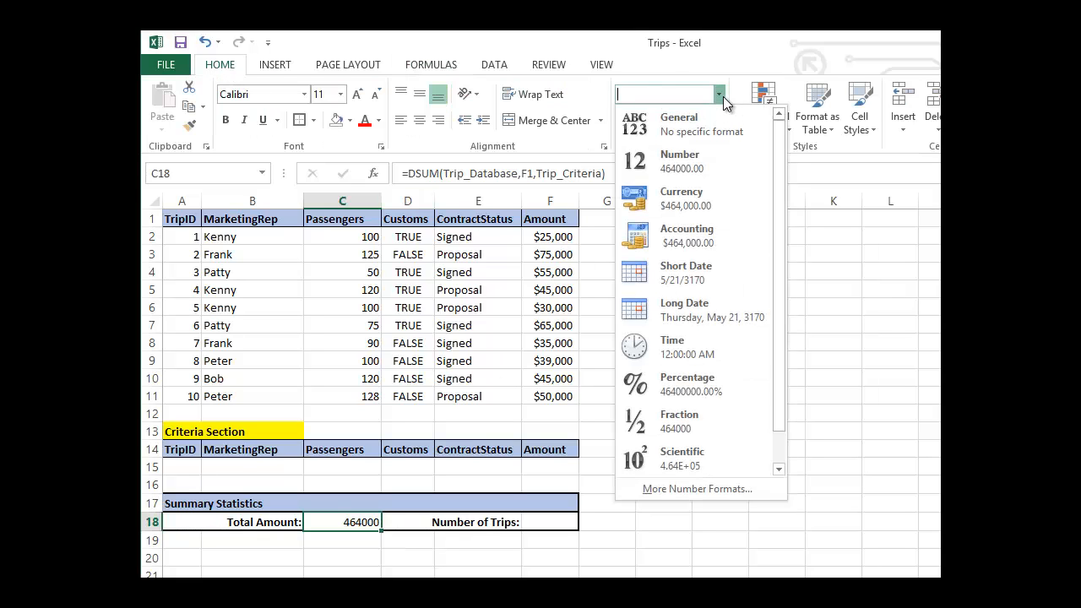
{"action": "left_click", "coordinate": [706, 203]}
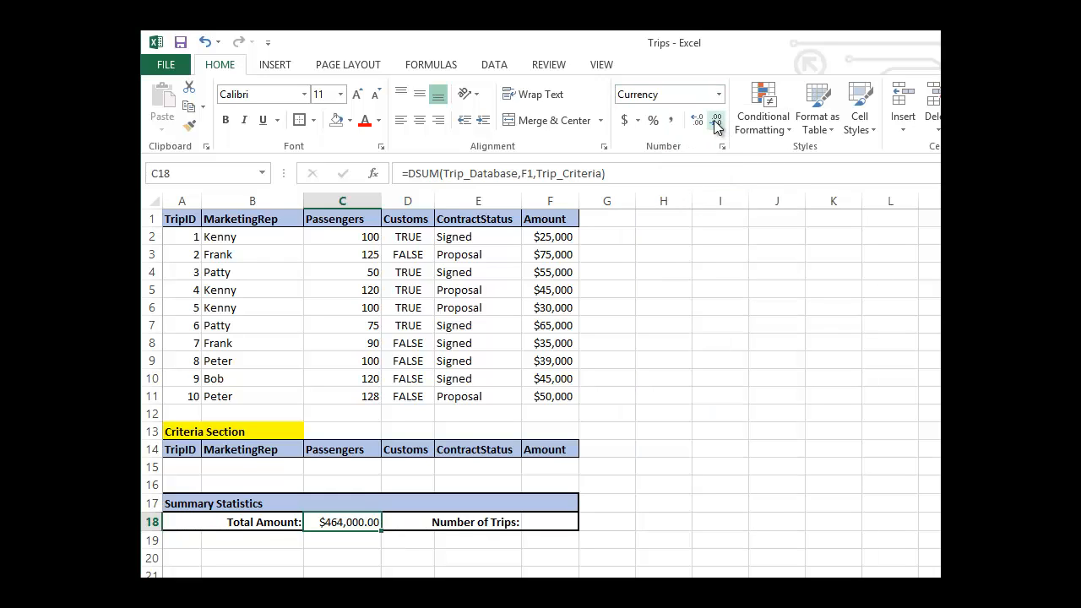
{"action": "left_click", "coordinate": [715, 123]}
{"action": "left_click", "coordinate": [715, 123]}
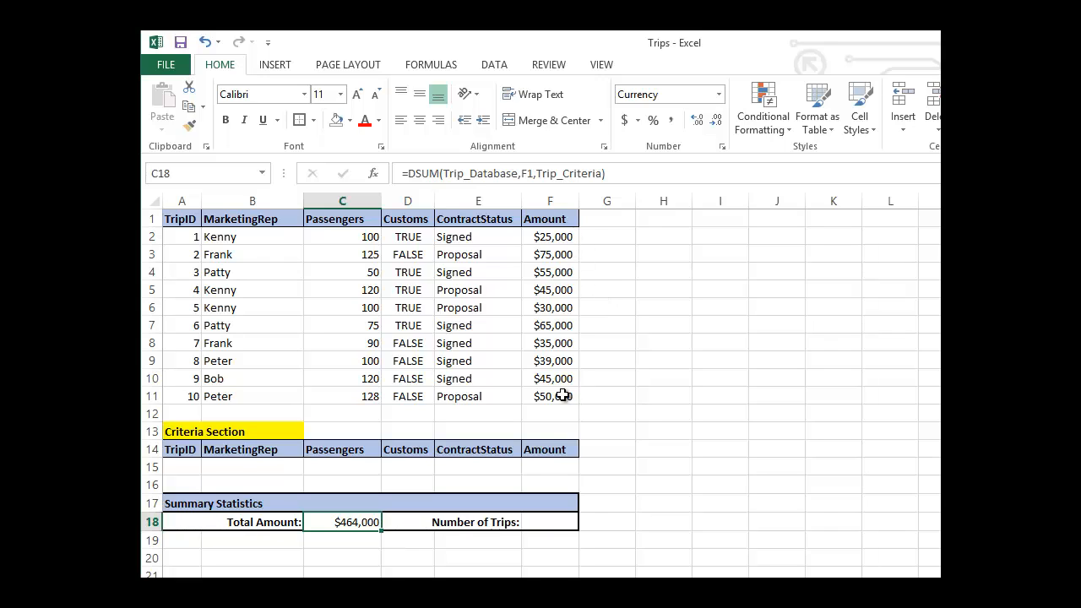
Enter Signed as the ContractStatus criterion in cell E15 and check the Total Amount cell C18.
{"action": "left_click", "coordinate": [509, 468]}
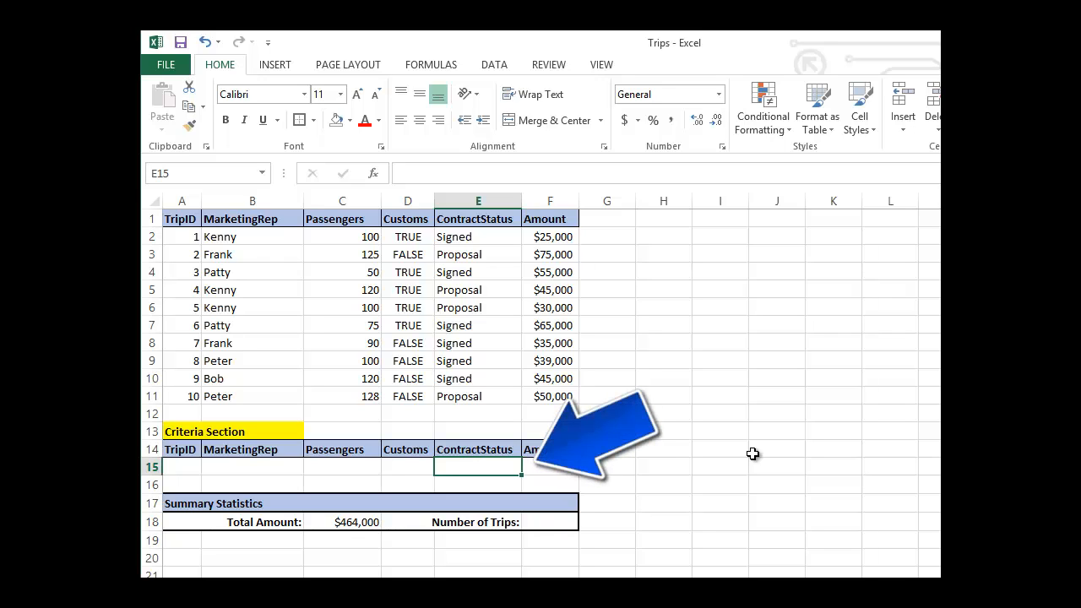
{"action": "type", "text": "Signed"}
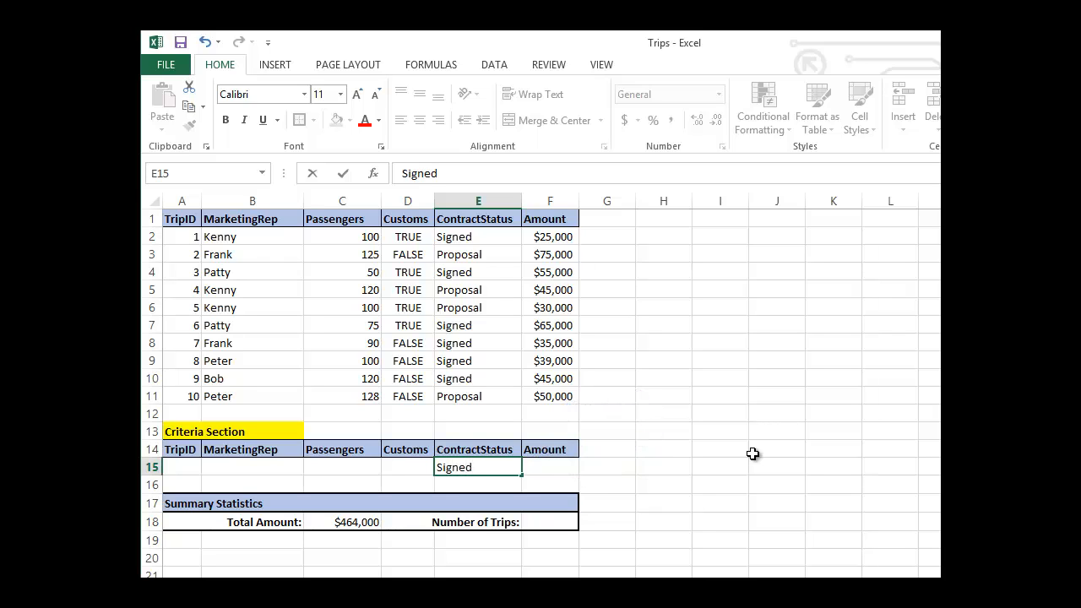
{"action": "key", "text": "Return"}
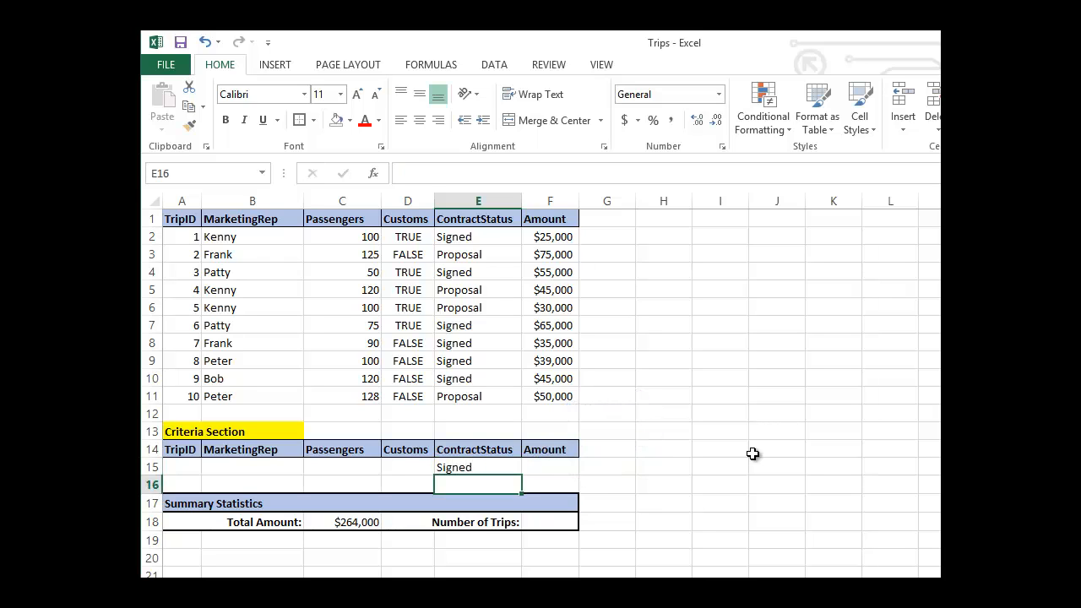
{"action": "left_click", "coordinate": [366, 525]}
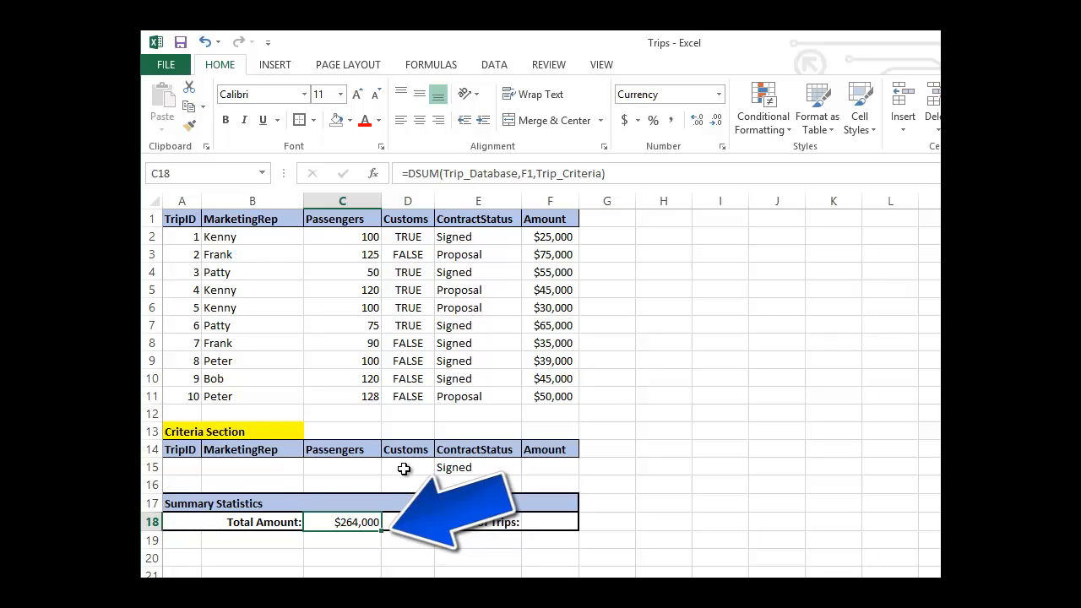
Add the name of the marketing rep for trips 3 and 6 as the MarketingRep criterion in cell B15.
{"action": "left_click", "coordinate": [288, 467]}
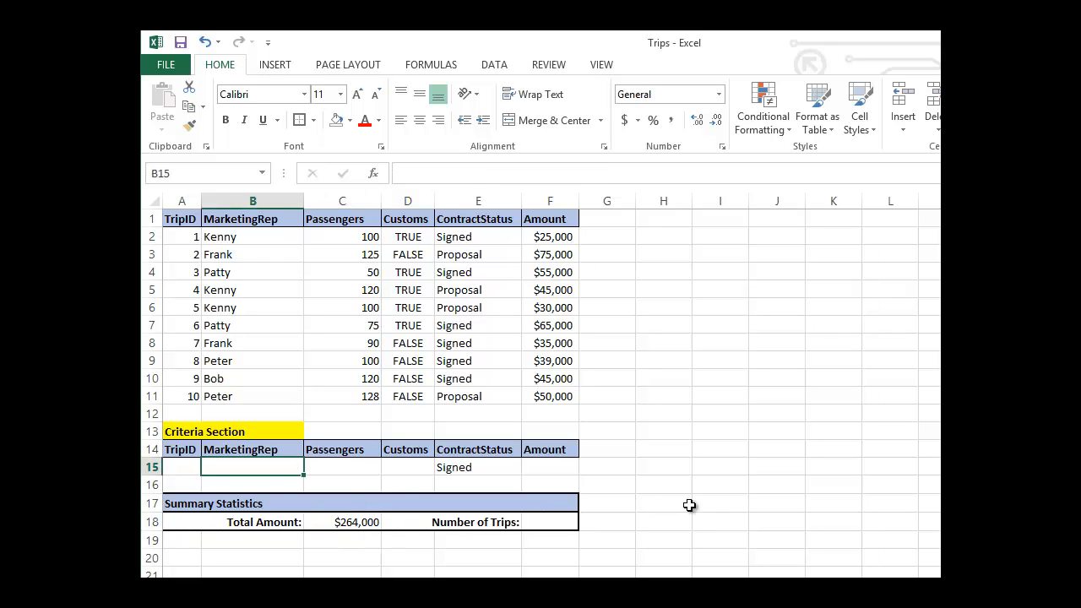
{"action": "type", "text": "Patty"}
{"action": "key", "text": "Return"}
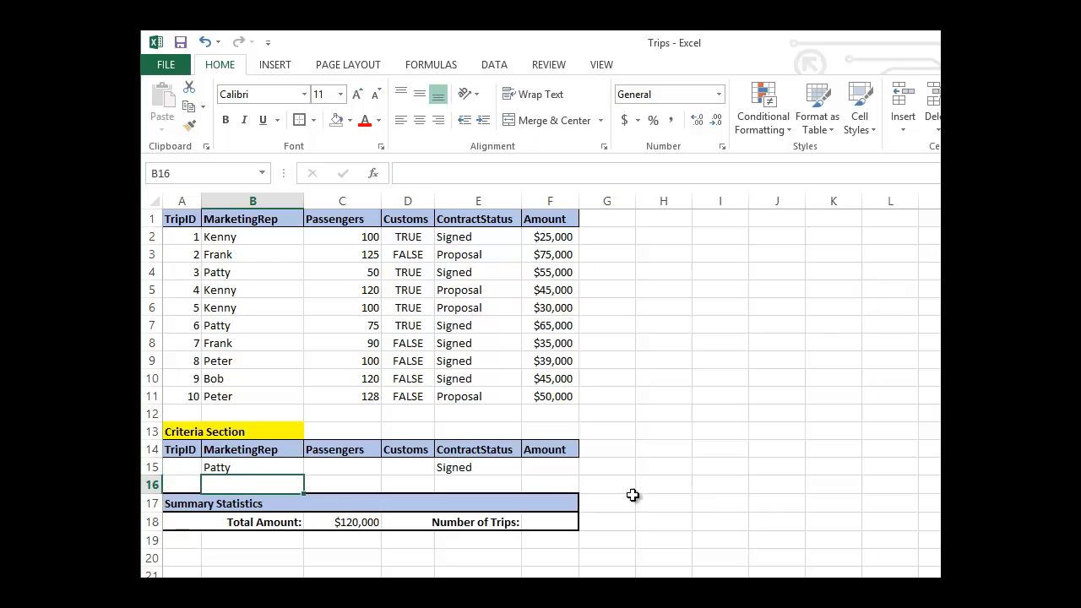
{"action": "left_click", "coordinate": [293, 468]}
Clear the ContractStatus criterion in E15 and the MarketingRep criterion in B15.
{"action": "left_click", "coordinate": [466, 467]}
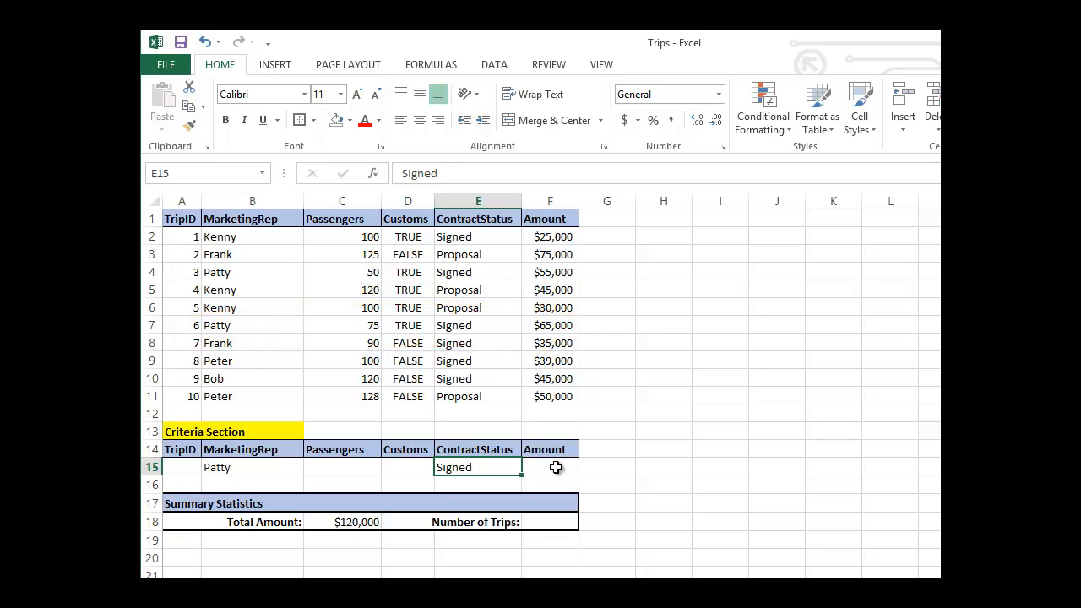
{"action": "key", "text": "Delete"}
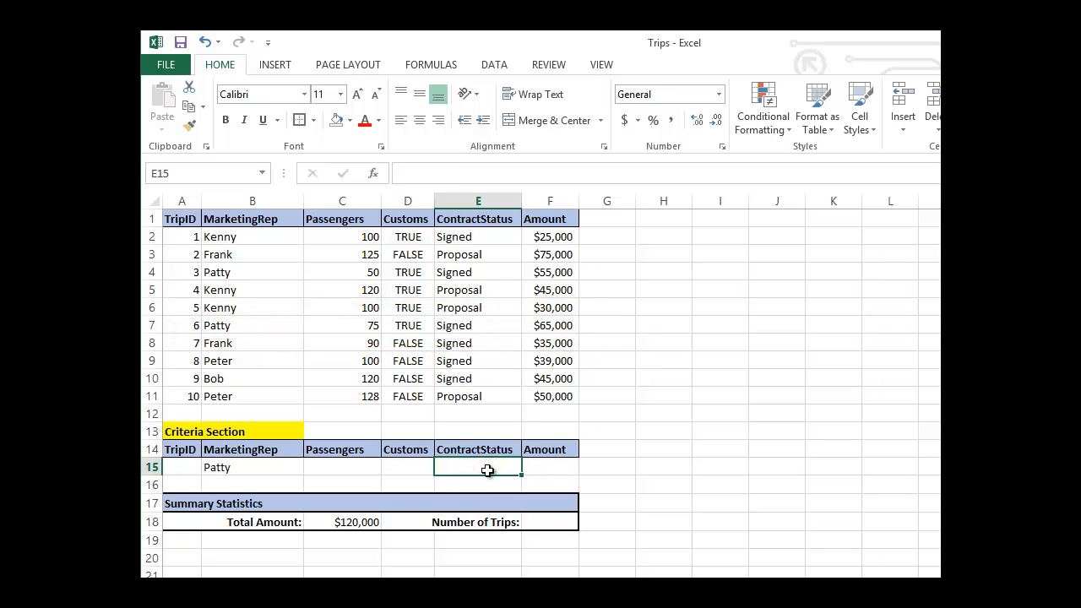
{"action": "left_click", "coordinate": [218, 470]}
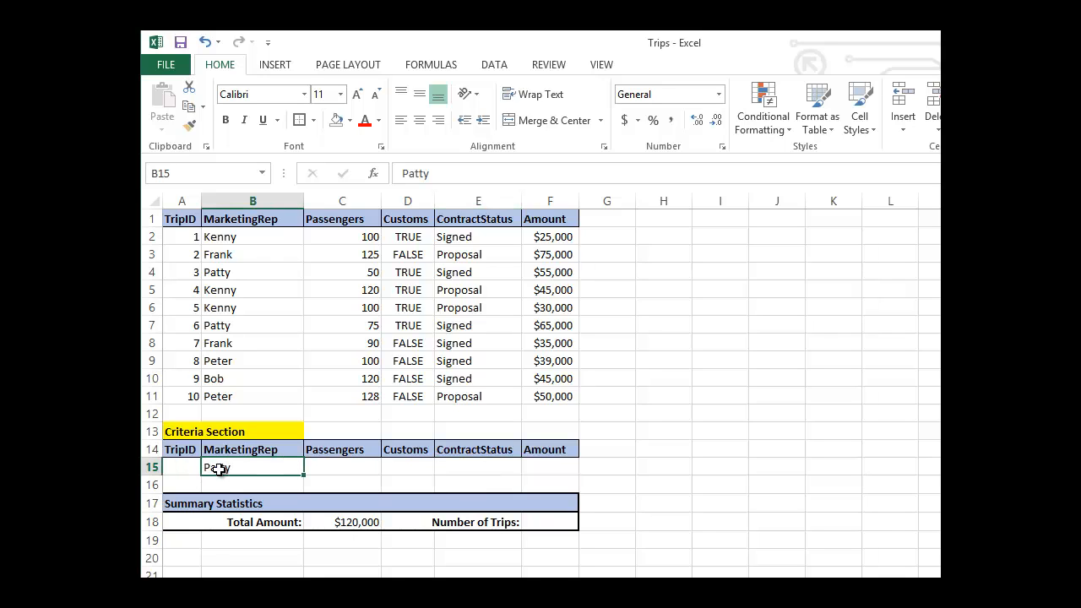
{"action": "key", "text": "Delete"}
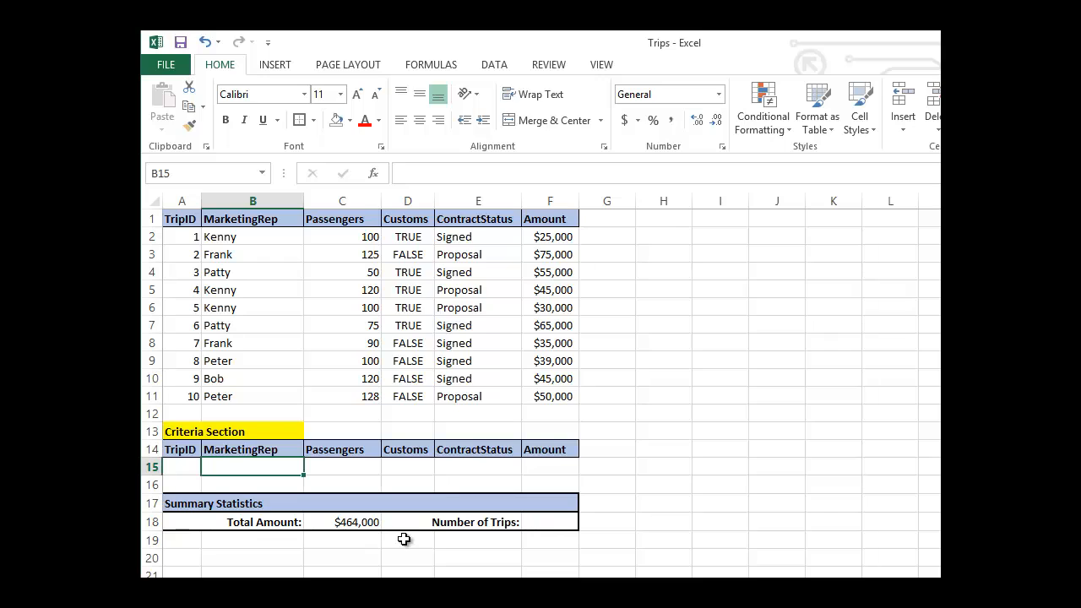
Insert the DCOUNT function from the Database category into the Number of Trips cell F18.
{"action": "left_click", "coordinate": [548, 521]}
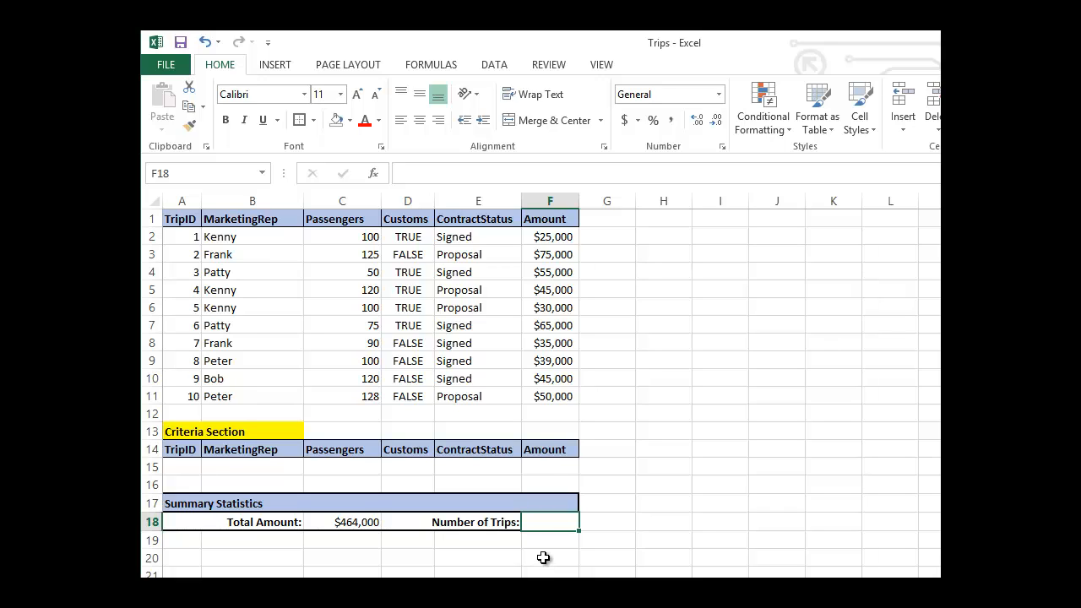
{"action": "left_click", "coordinate": [373, 174]}
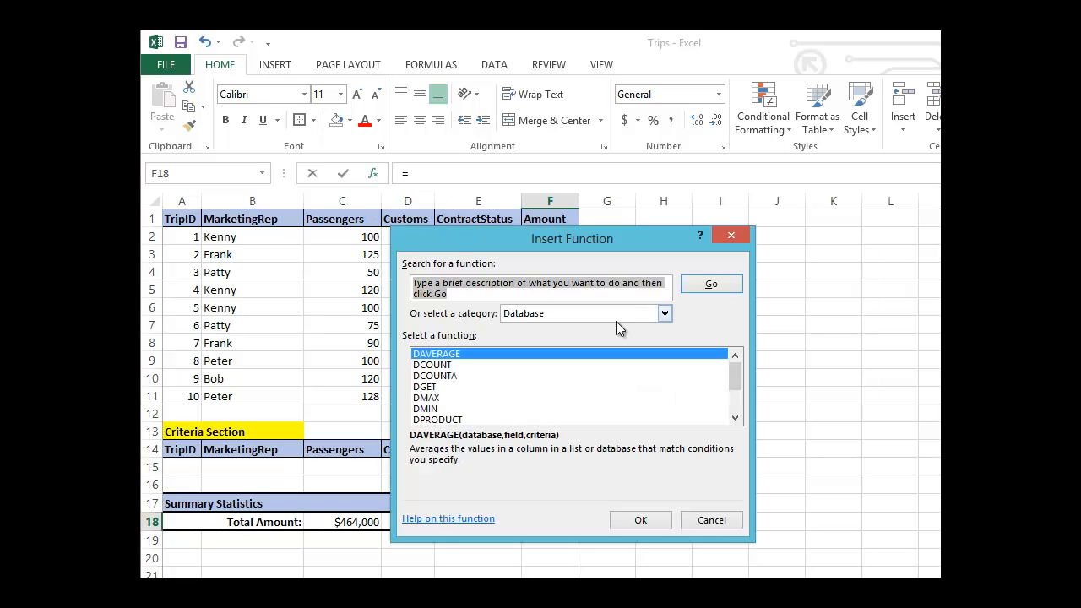
{"action": "left_click", "coordinate": [665, 313]}
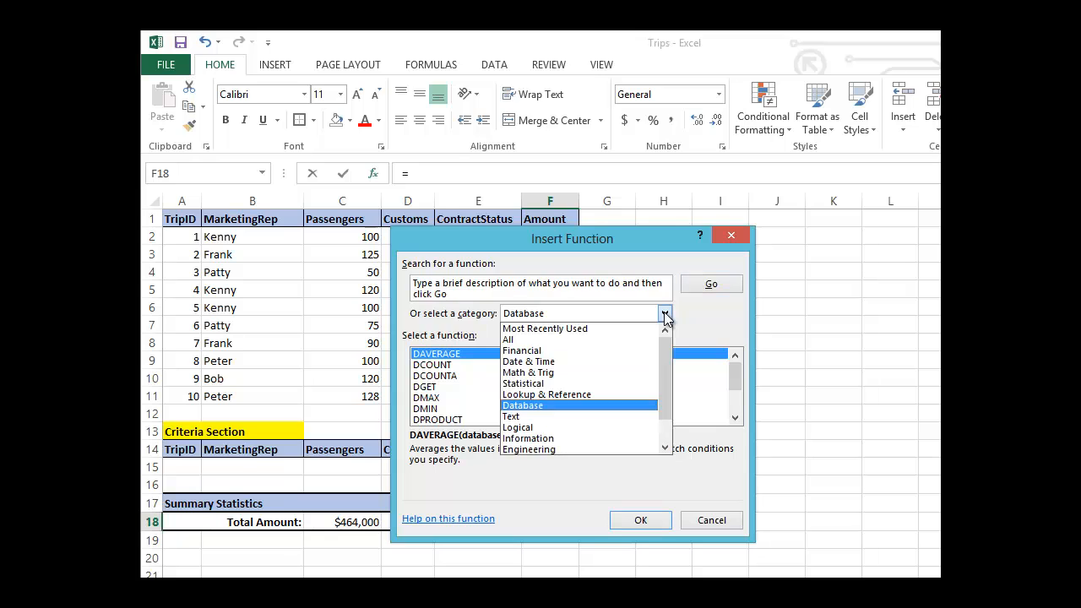
{"action": "left_click", "coordinate": [581, 404]}
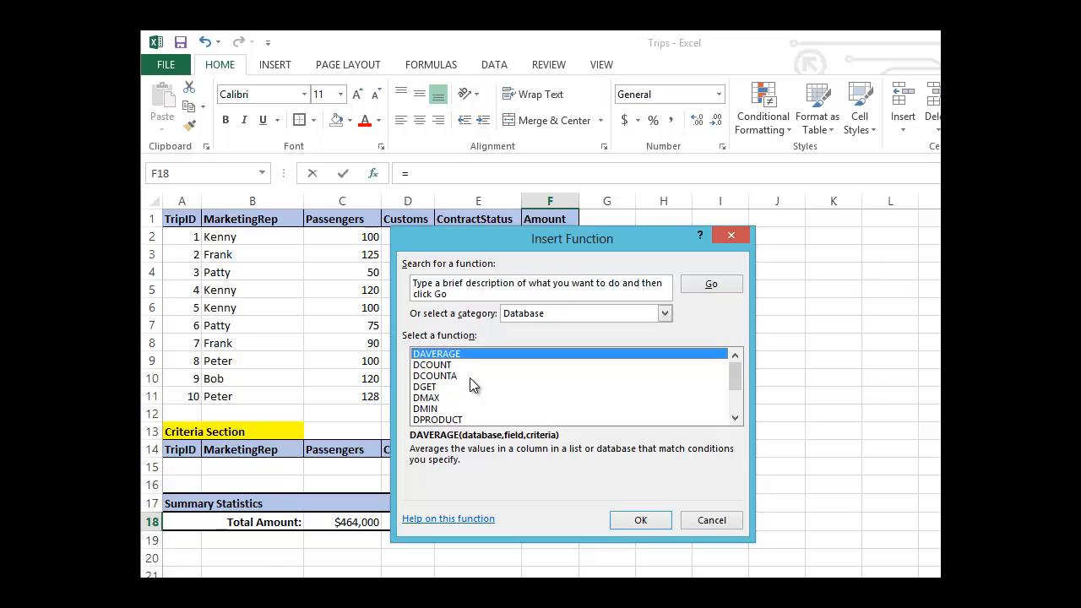
{"action": "left_click", "coordinate": [444, 365]}
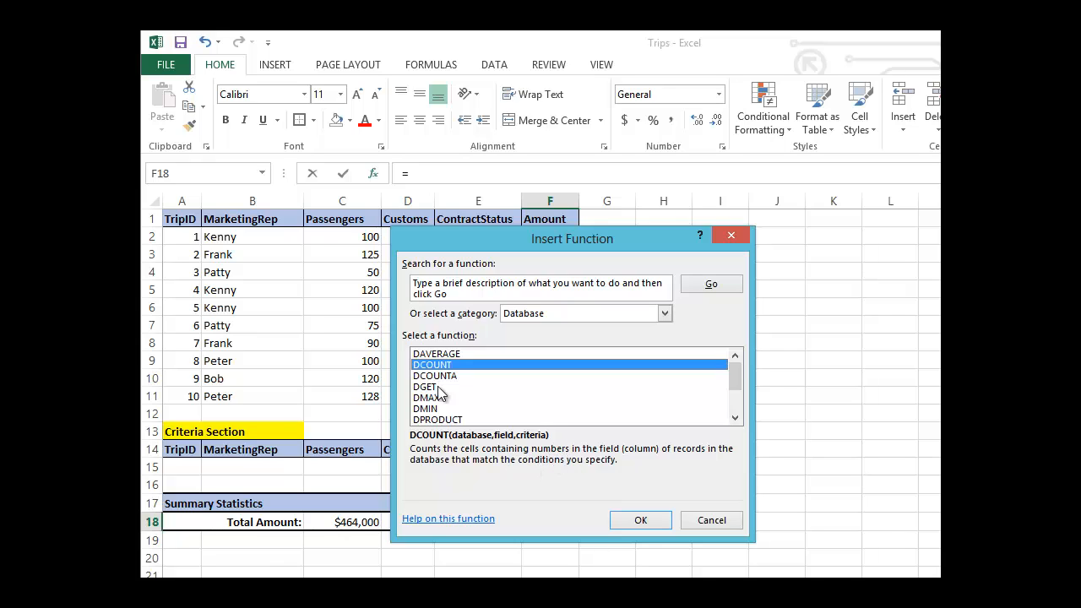
{"action": "left_click", "coordinate": [629, 520]}
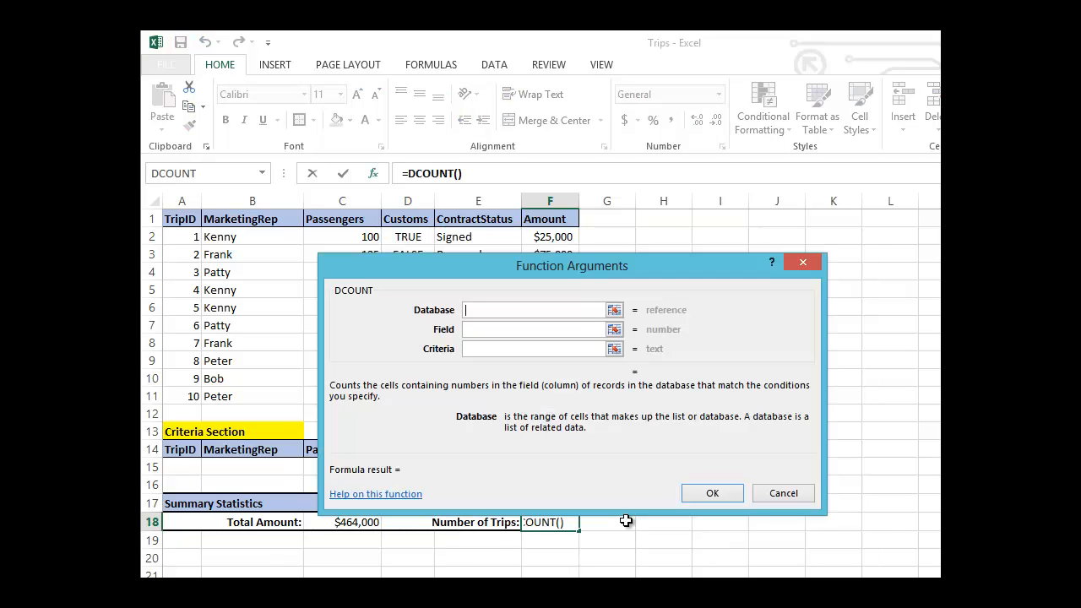
Set DCOUNT's Database argument to Trip_Database and its Field argument to the TripID header cell A1.
{"action": "type", "text": "Trip_"}
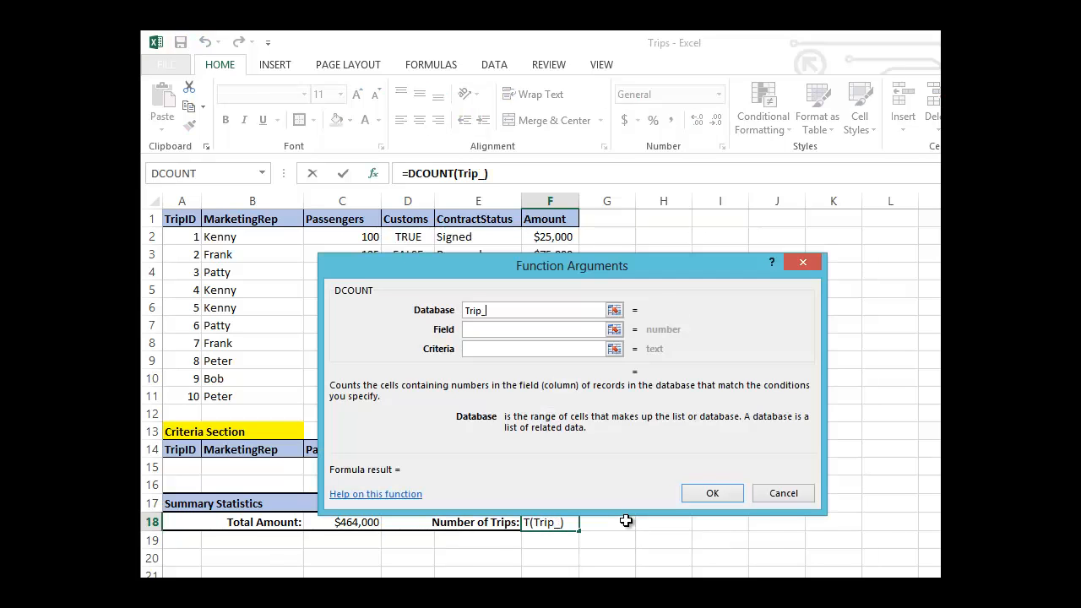
{"action": "type", "text": "Database"}
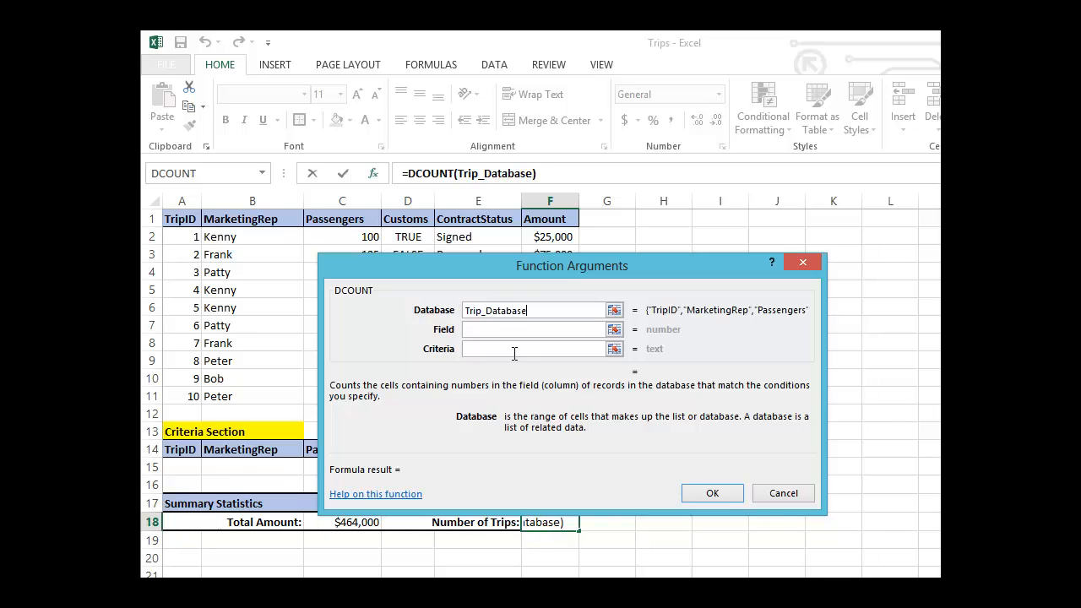
{"action": "left_click", "coordinate": [508, 327]}
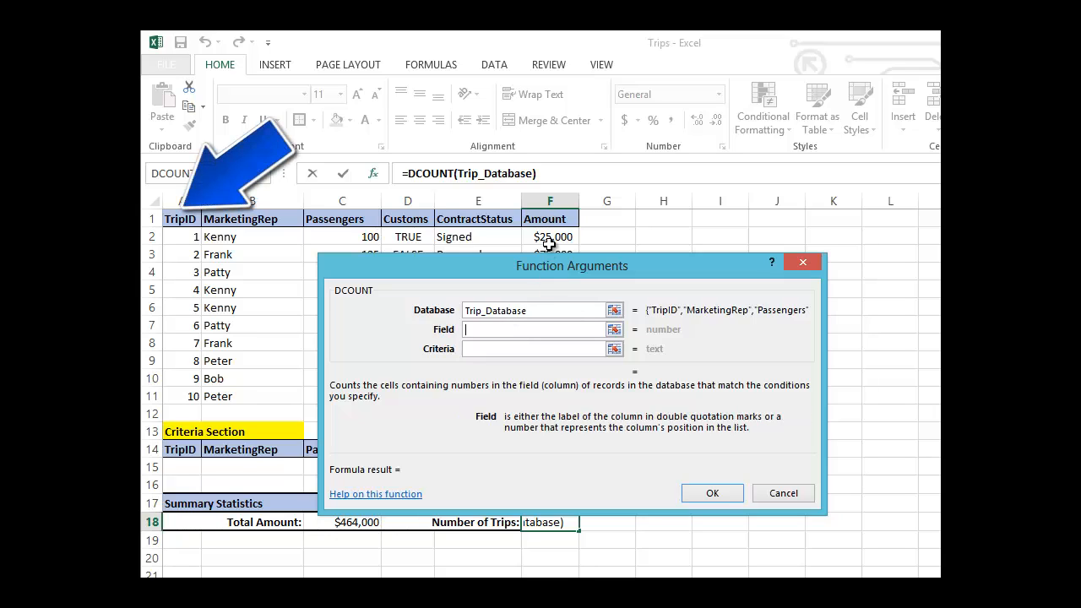
{"action": "left_click", "coordinate": [184, 218]}
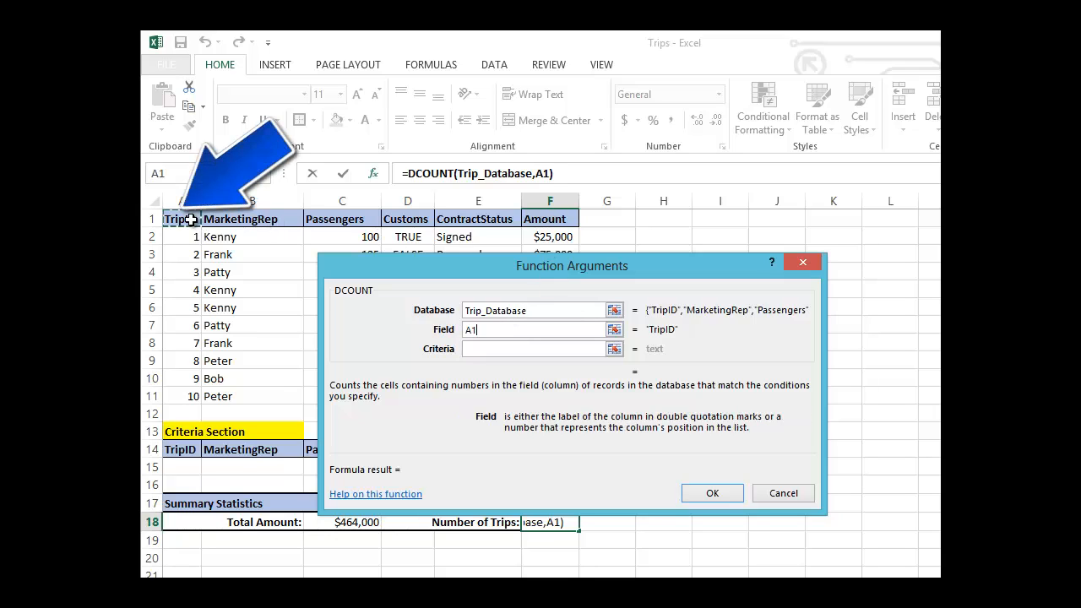
Set DCOUNT's Criteria argument to Trip_Criteria and complete the formula.
{"action": "left_click", "coordinate": [486, 350]}
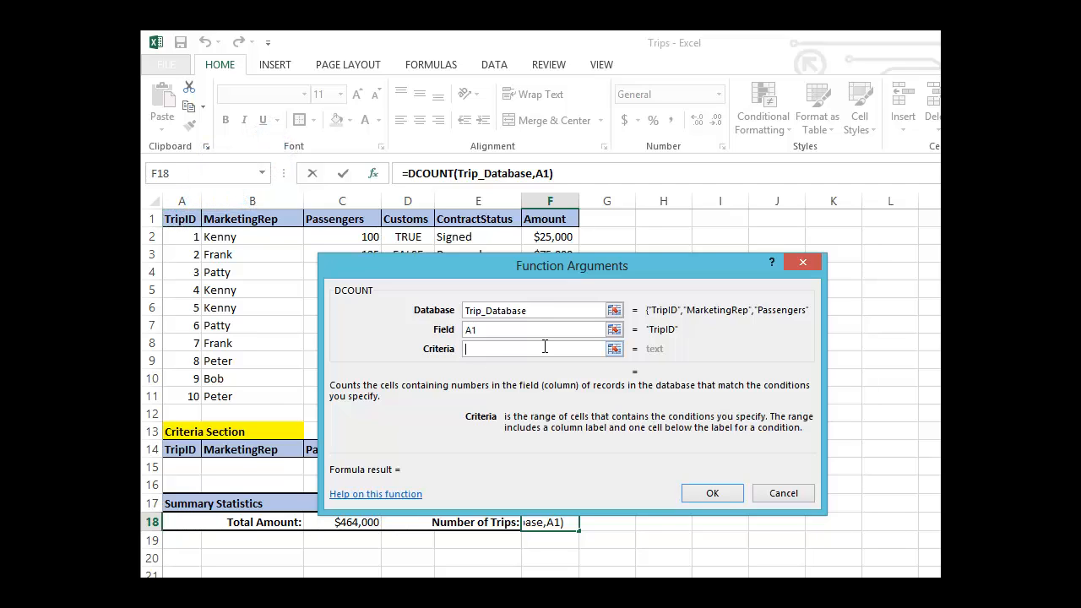
{"action": "type", "text": "Trip"}
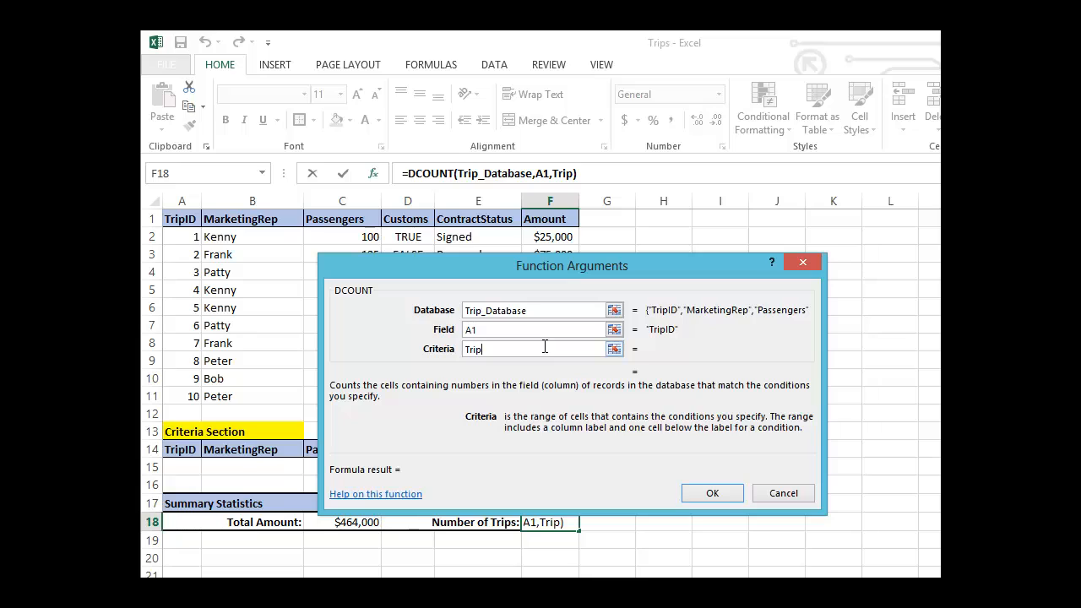
{"action": "type", "text": "_Criteria"}
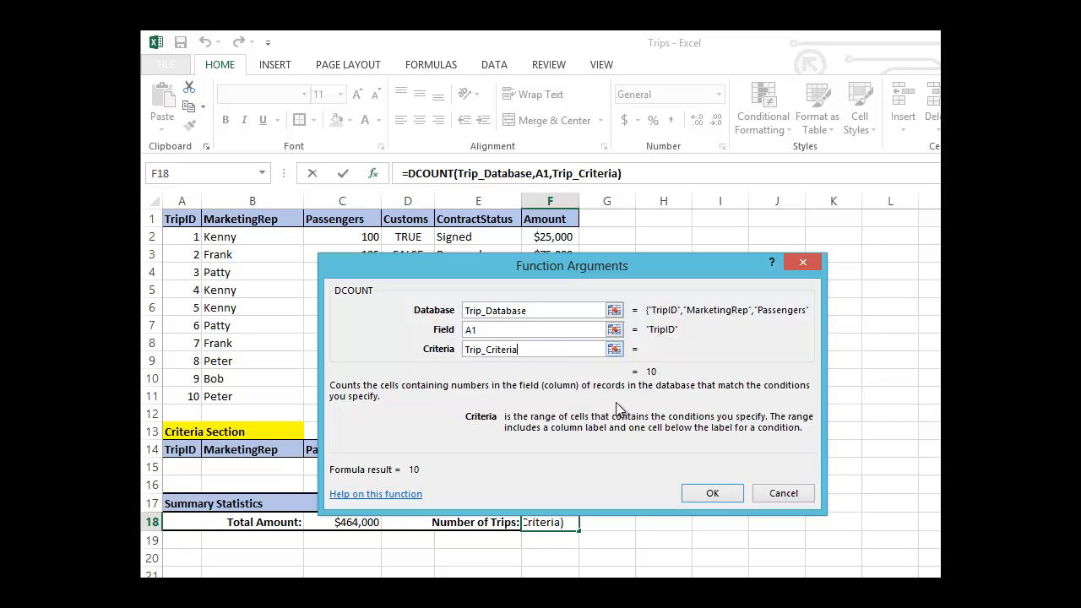
{"action": "left_click", "coordinate": [700, 492]}
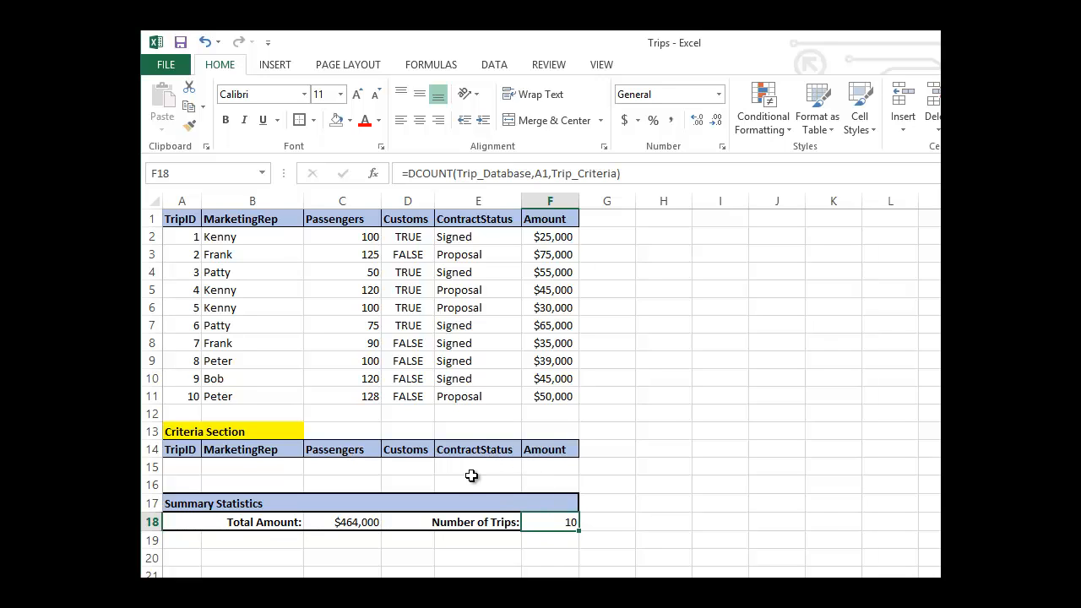
Filter both summary statistics to signed contracts by entering Signed in the ContractStatus criteria cell E15.
{"action": "left_click", "coordinate": [473, 467]}
{"action": "type", "text": "Signed"}
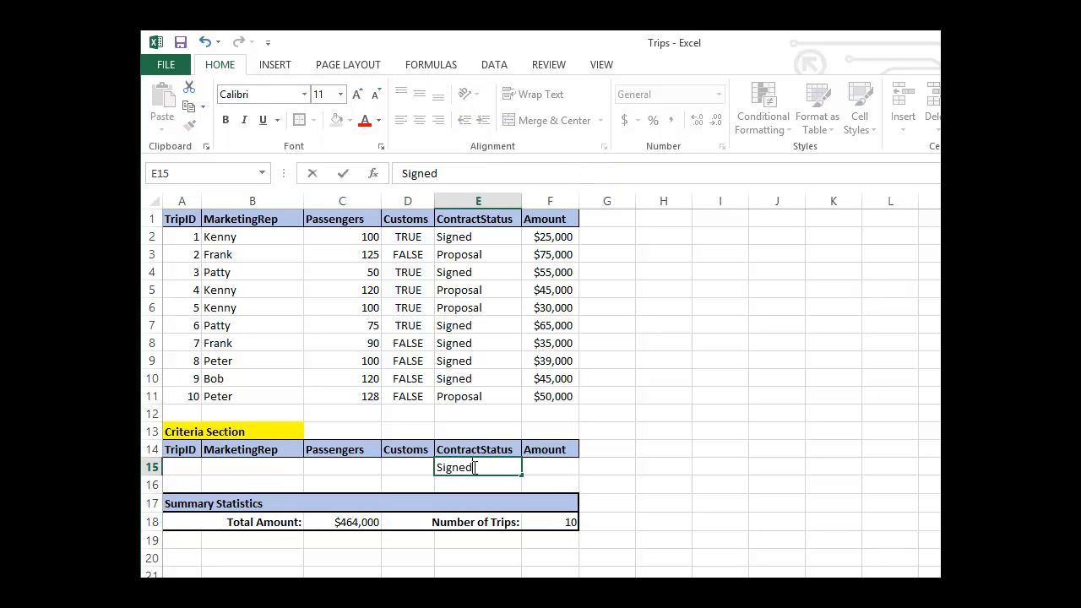
{"action": "key", "text": "Return"}
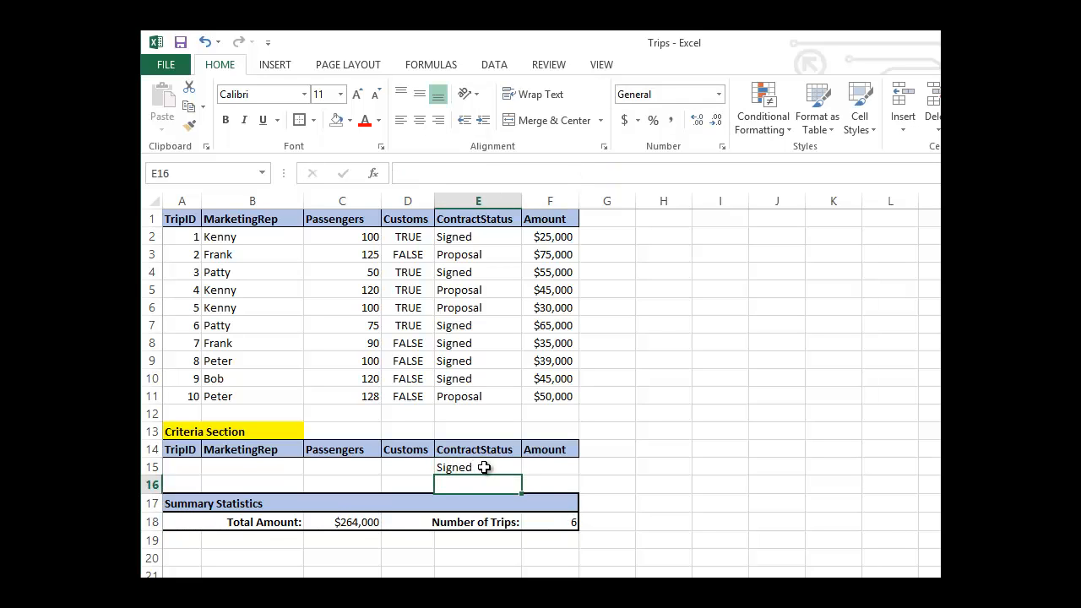
{"action": "left_click", "coordinate": [480, 466]}
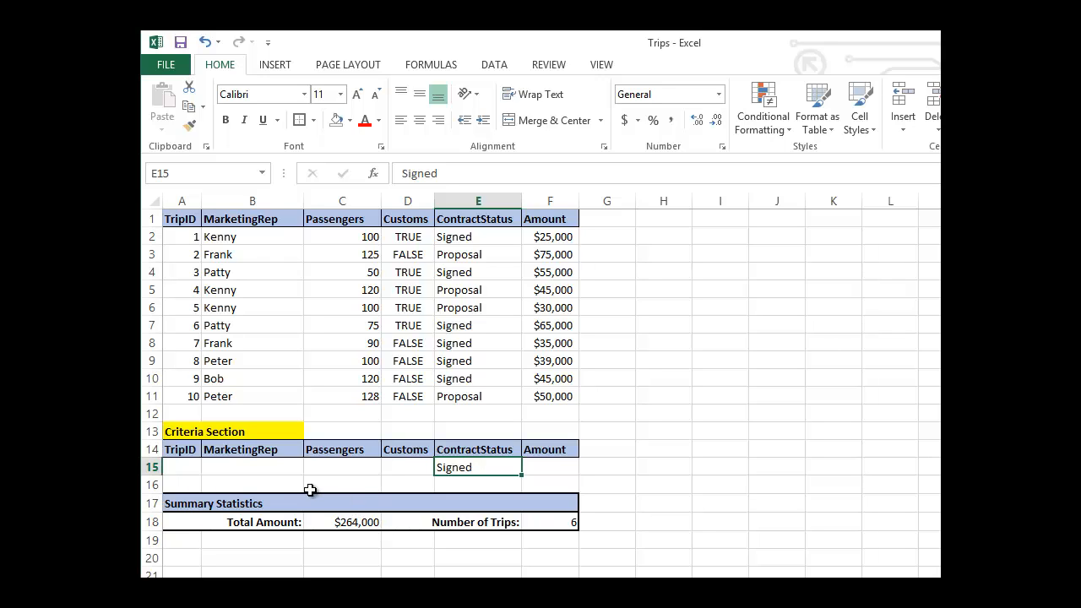
Narrow the statistics to the marketing rep of trips 3 and 6 by entering that rep's name in criteria cell B15.
{"action": "left_click", "coordinate": [292, 464]}
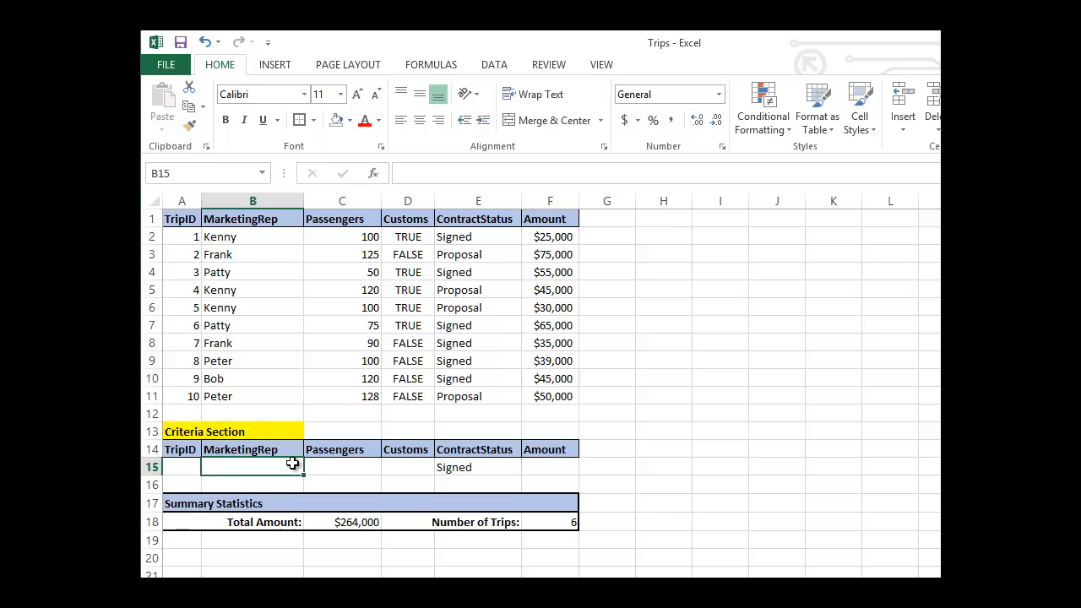
{"action": "type", "text": "Patty"}
{"action": "key", "text": "Return"}
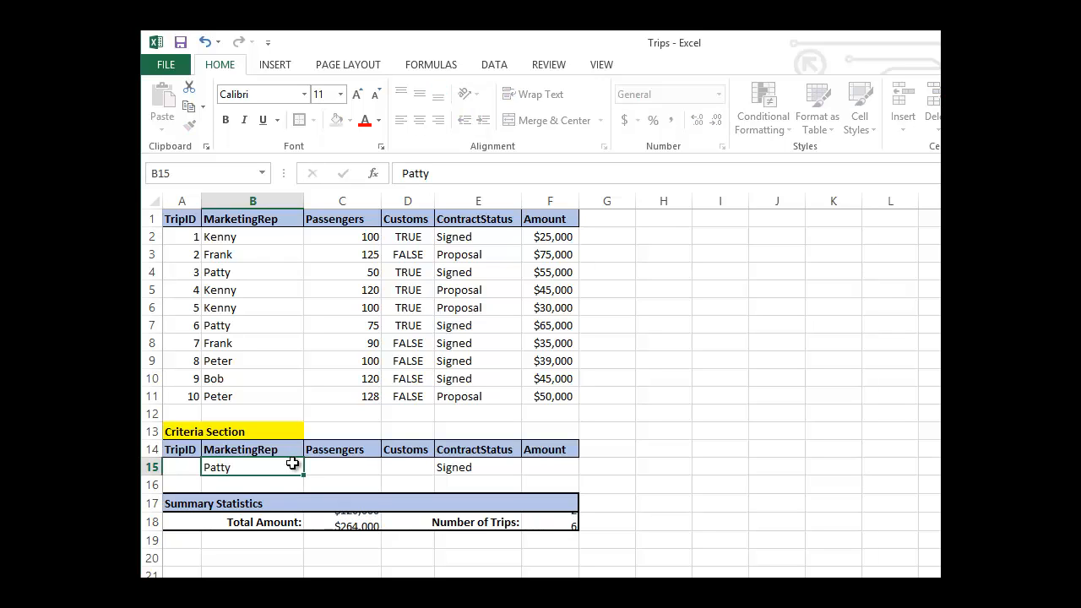
{"action": "left_click", "coordinate": [271, 469]}
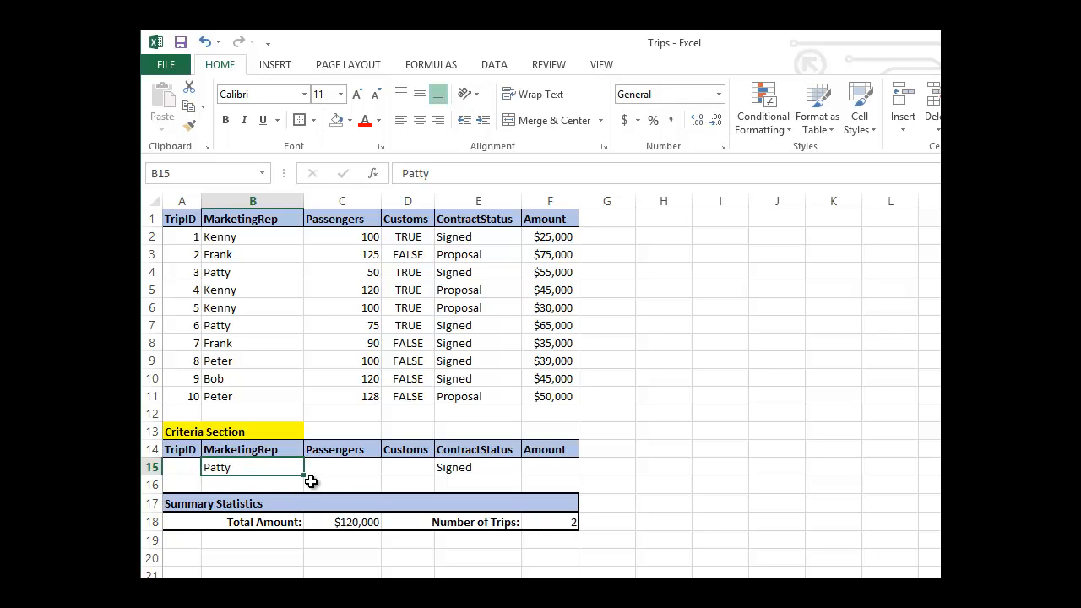